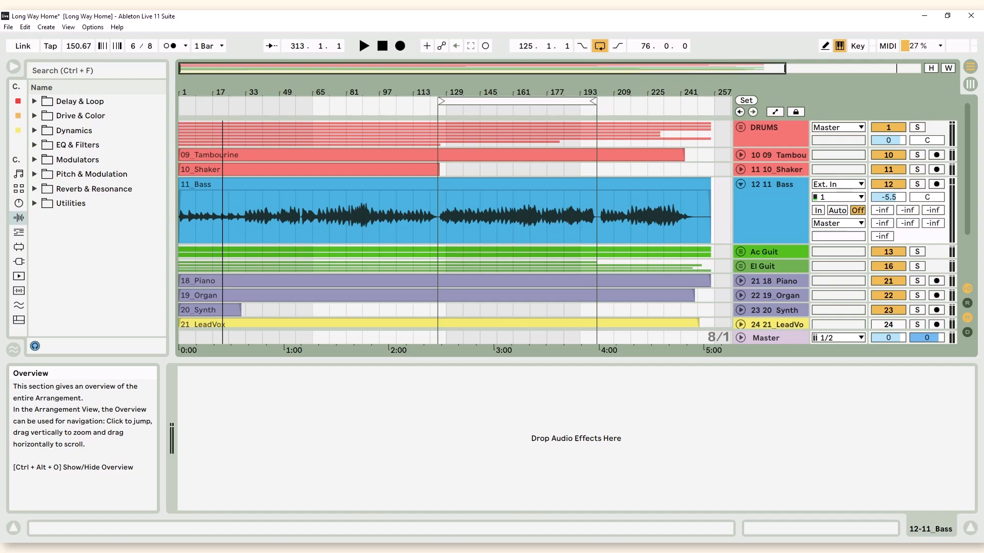
# Split the 11_Bass clip at 33.2.1 and raise the intro section's clip gain to 4.25 dB
pyautogui.moveTo(227, 68); pyautogui.dragTo(227, 121)
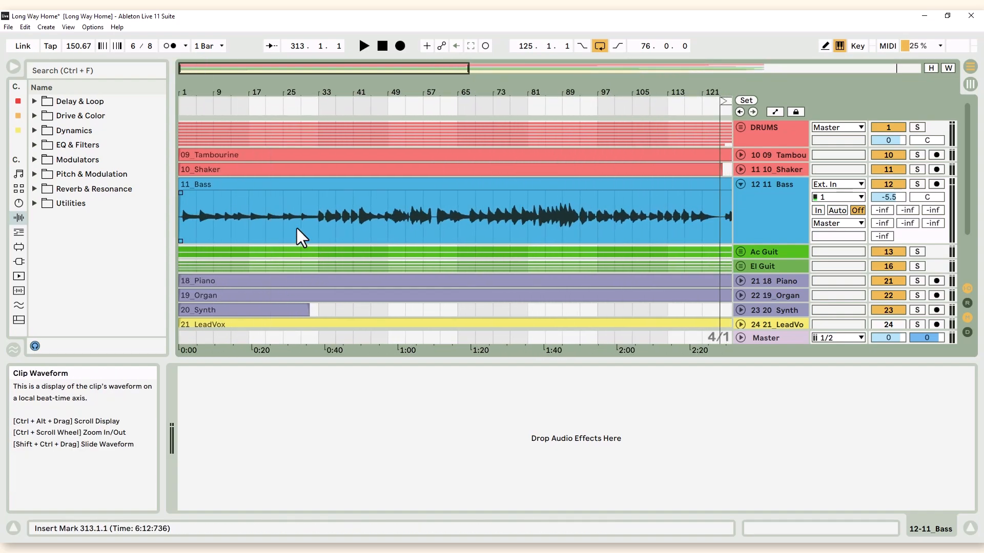
pyautogui.scroll(5, 296, 224)
pyautogui.click(401, 228)
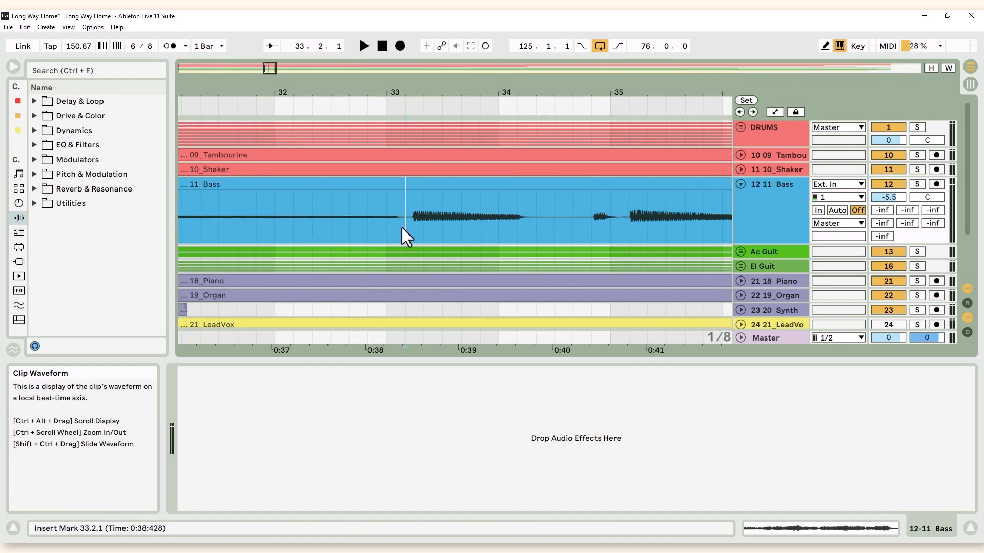
pyautogui.hotkey('ctrl', 'e')
pyautogui.scroll(-5, 399, 225)
pyautogui.click(257, 184)
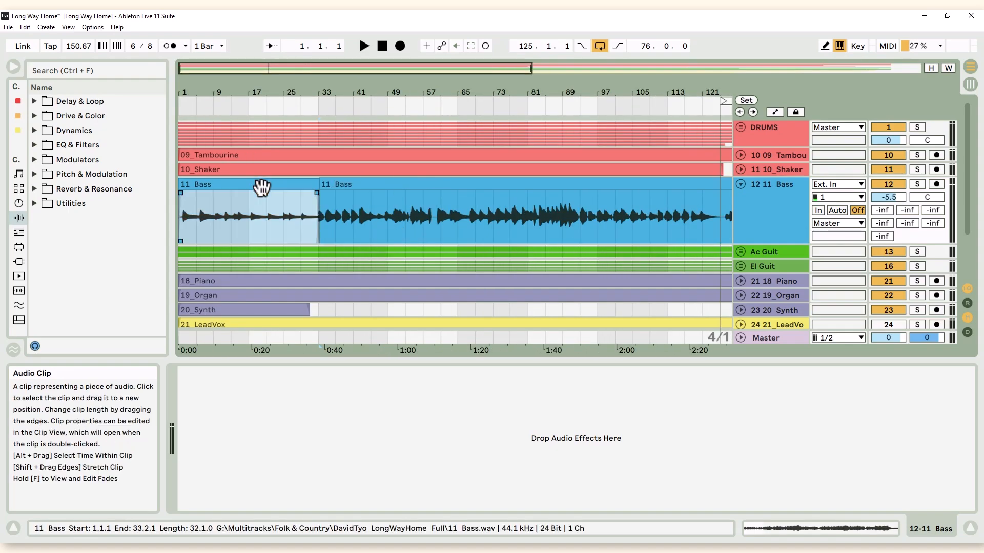
pyautogui.click(833, 535)
pyautogui.moveTo(407, 409); pyautogui.dragTo(407, 401)
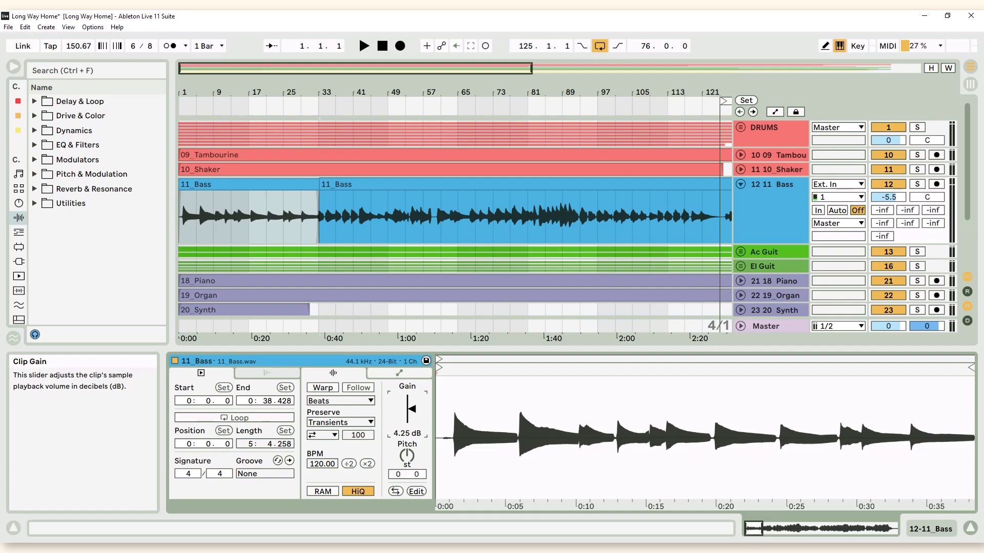
# Isolate the bass passage from 83.5.1 to 93.1.1 as its own clip and lower its gain to -2.70 dB
pyautogui.scroll(5, 557, 213)
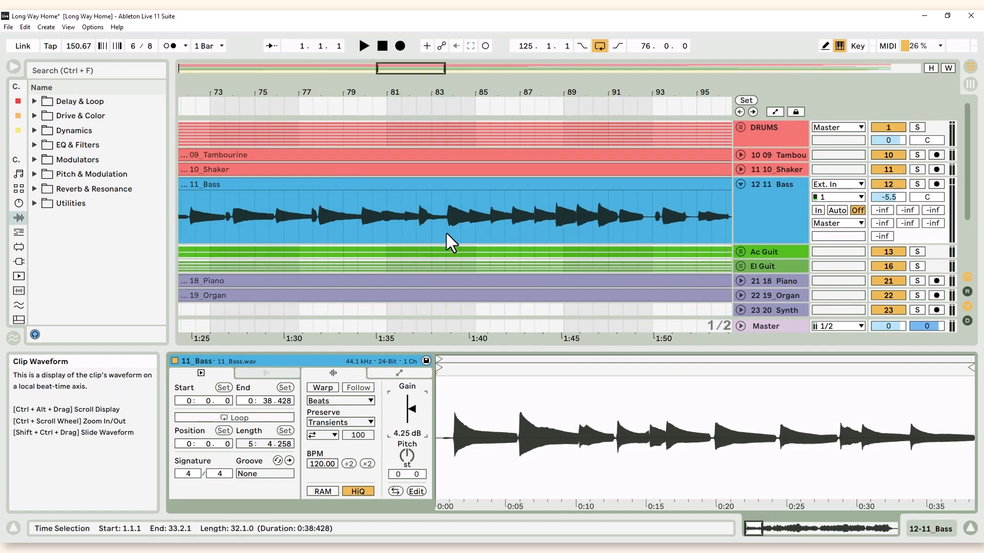
pyautogui.moveTo(446, 234); pyautogui.dragTo(649, 228)
pyautogui.hotkey('ctrl', 'e')
pyautogui.click(565, 193)
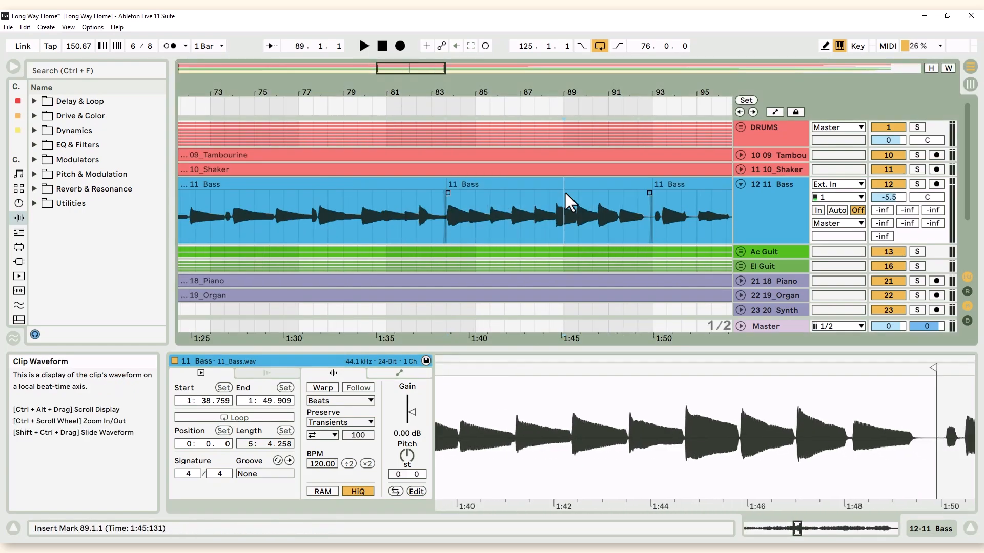
pyautogui.click(564, 192)
pyautogui.moveTo(407, 412); pyautogui.dragTo(409, 420)
# Isolate the bass section from 203.1.1 to 217.6.1 as its own clip and raise its gain to 2.06 dB
pyautogui.scroll(-8, 480, 228)
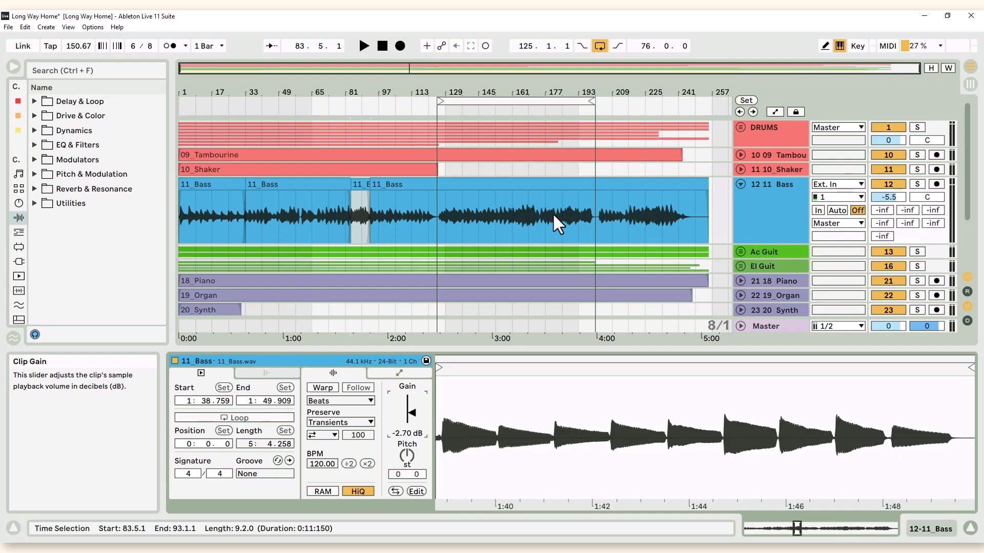
pyautogui.scroll(10, 633, 227)
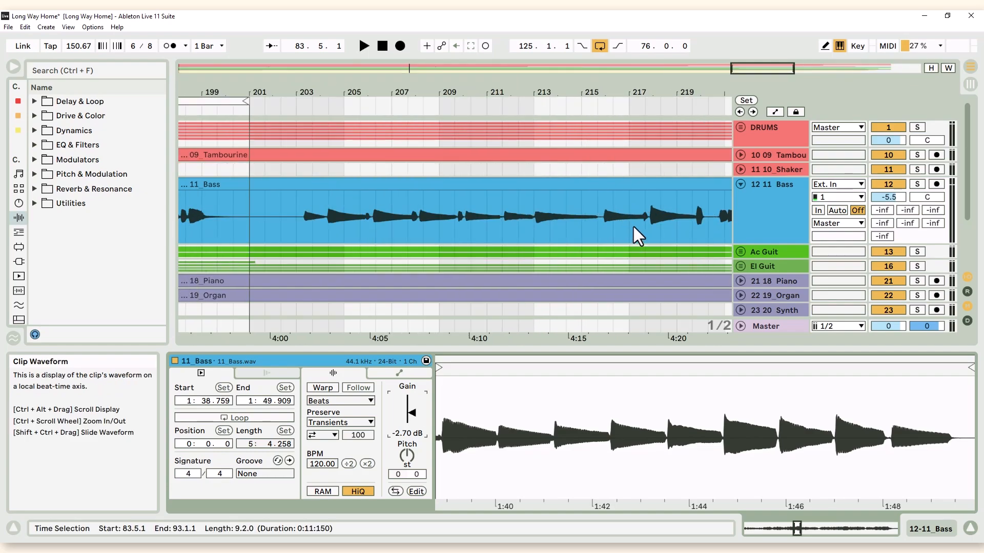
pyautogui.scroll(3, 633, 227)
pyautogui.click(683, 231)
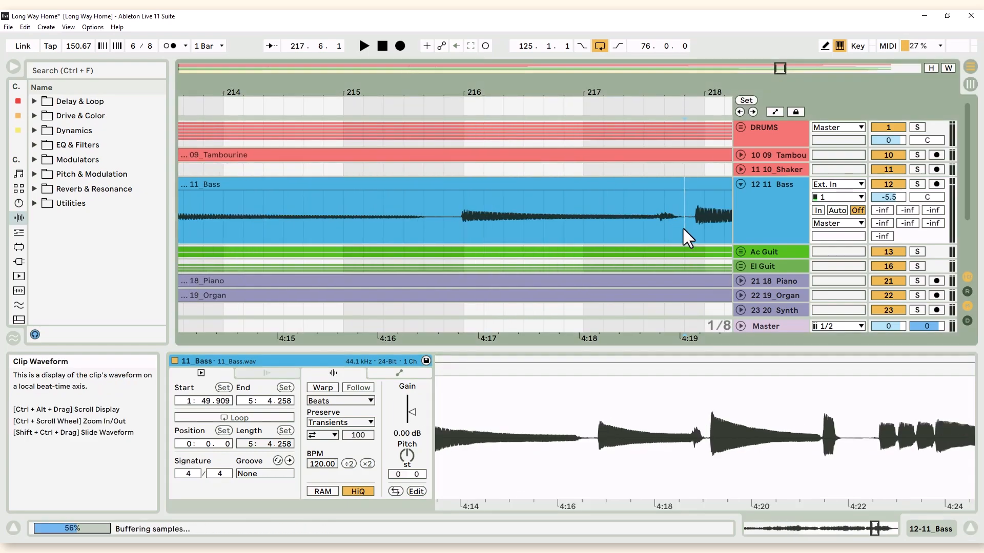
pyautogui.scroll(-6, 466, 195)
pyautogui.click(332, 228)
pyautogui.hotkey('ctrl', 'e')
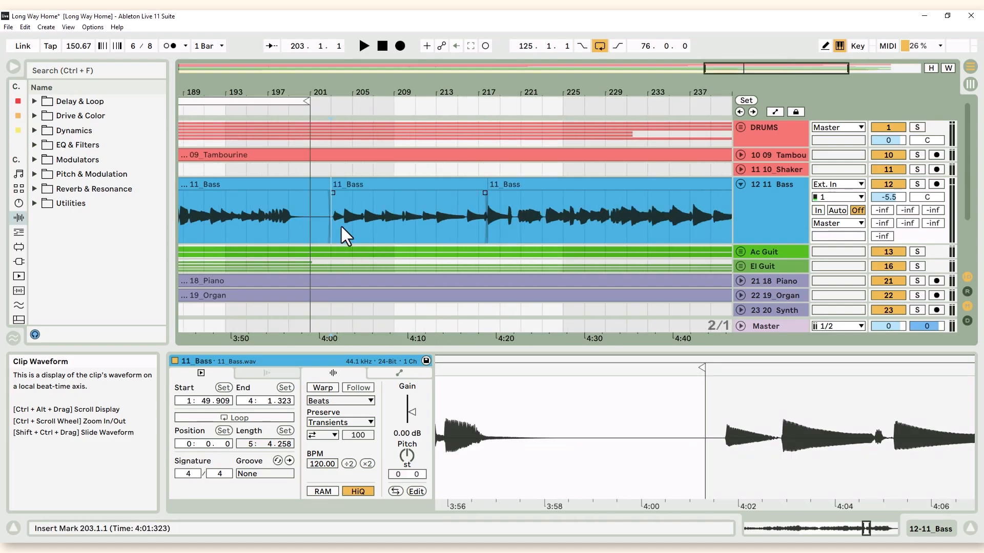
pyautogui.click(345, 185)
pyautogui.moveTo(412, 413); pyautogui.dragTo(412, 410)
# Split the bass clip at 126.3.1 and raise the gain of the section starting at 93.1.1 to 1.19 dB
pyautogui.scroll(-10, 421, 218)
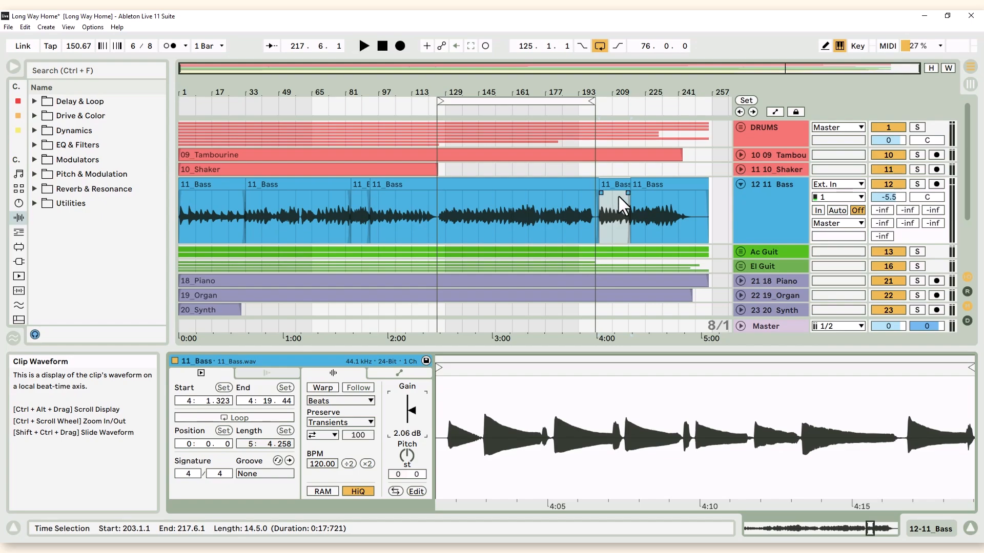
pyautogui.click(429, 208)
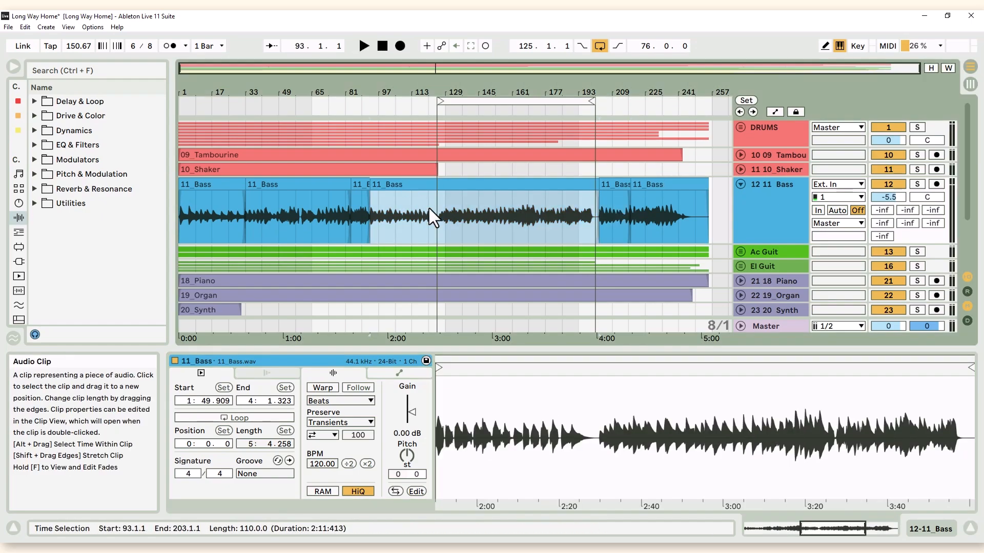
pyautogui.scroll(6, 429, 208)
pyautogui.click(470, 232)
pyautogui.scroll(3, 478, 230)
pyautogui.click(499, 228)
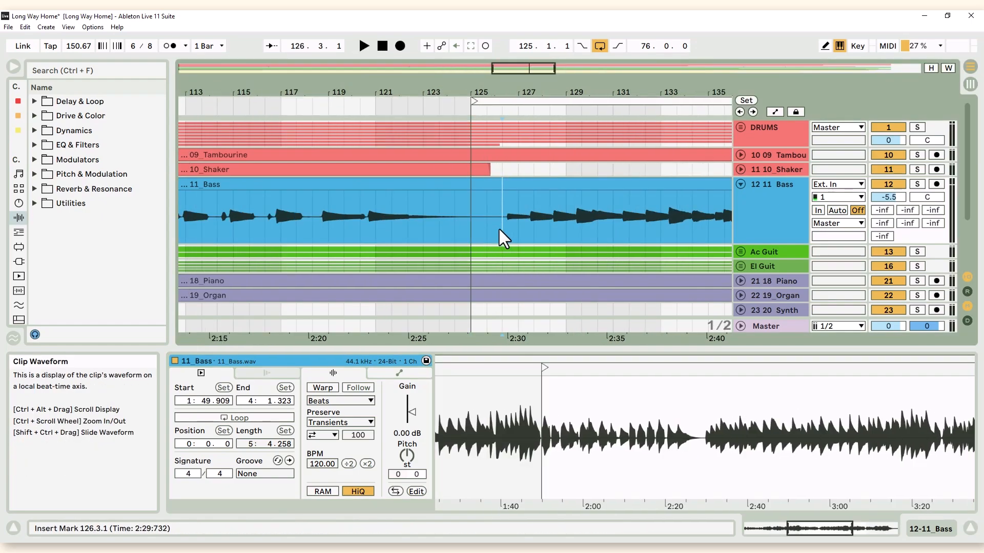
pyautogui.hotkey('ctrl', 'e')
pyautogui.scroll(-5, 416, 217)
pyautogui.click(416, 217)
pyautogui.moveTo(410, 414); pyautogui.dragTo(410, 410)
pyautogui.scroll(-3, 396, 177)
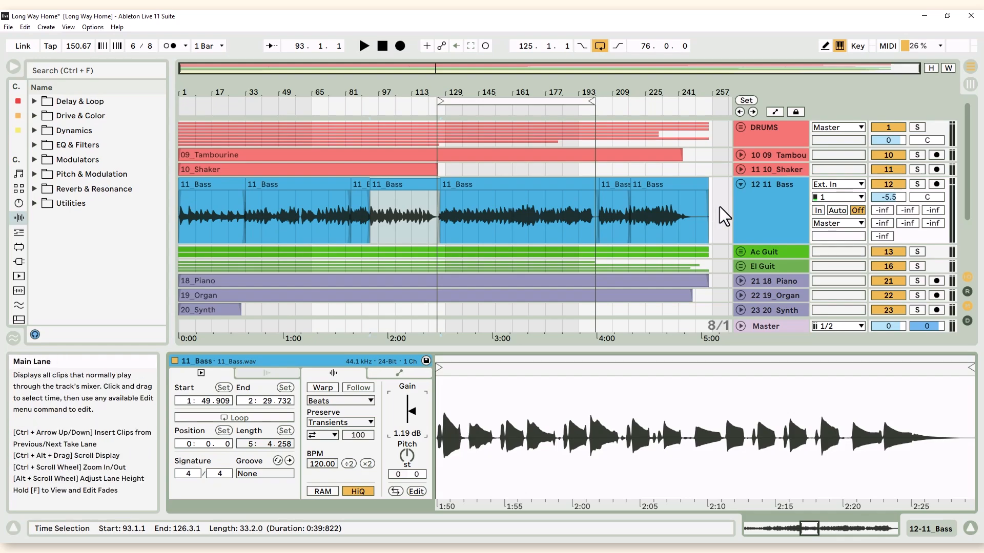
# Select the bass track and play the song from the beginning
pyautogui.click(770, 203)
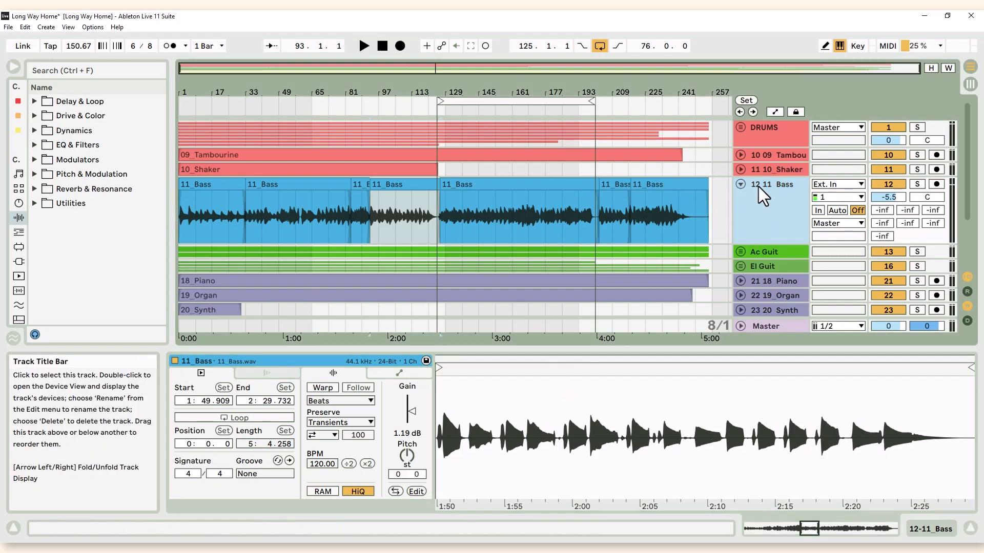
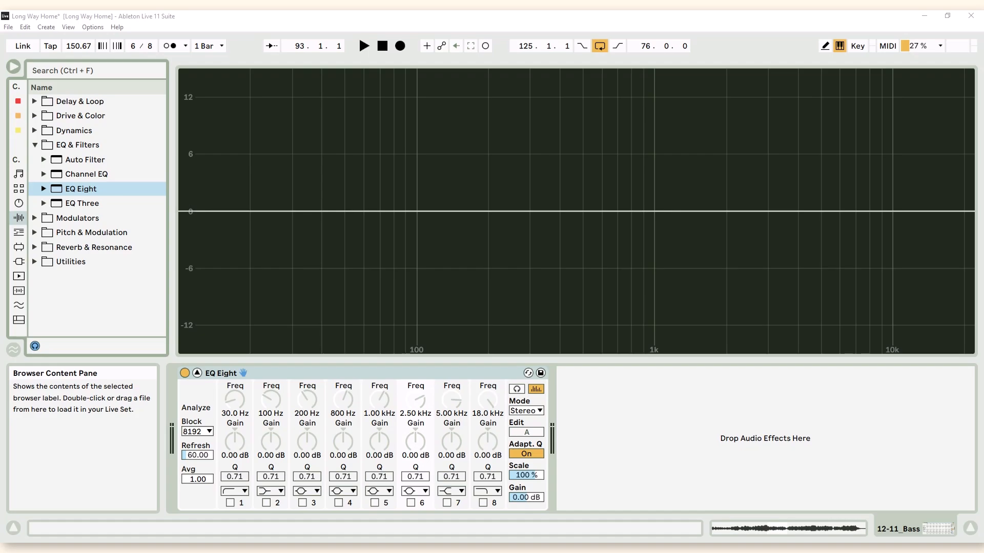
pyautogui.click(382, 46)
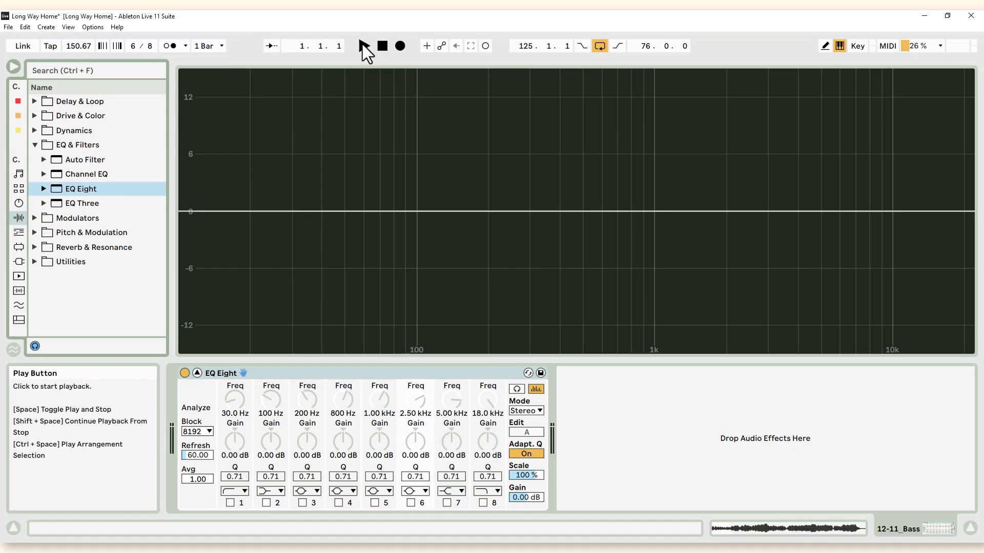
pyautogui.click(363, 45)
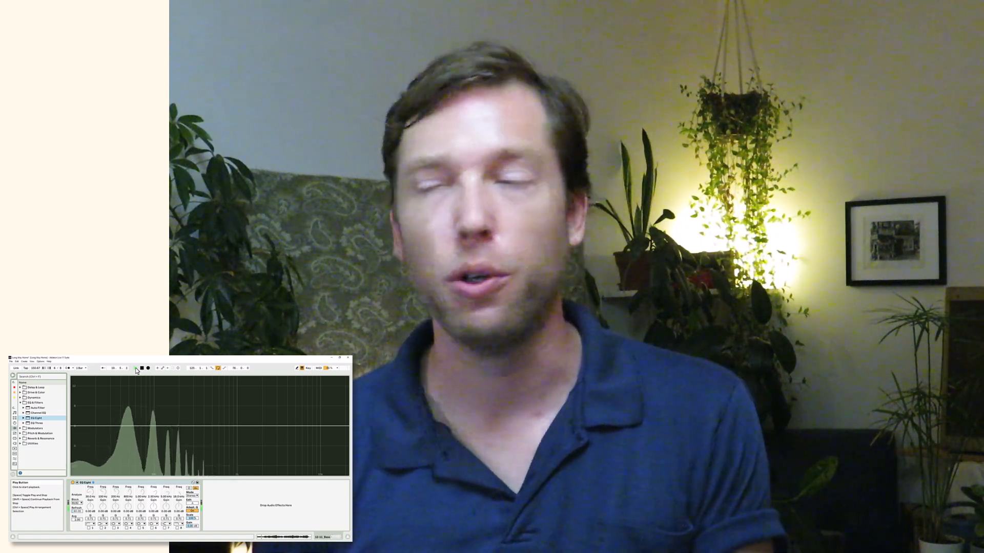
# Enable the 30 Hz low cut on band 1 and a 3 dB bell boost at 100 Hz with Q 0.50 on band 2
pyautogui.click(89, 532)
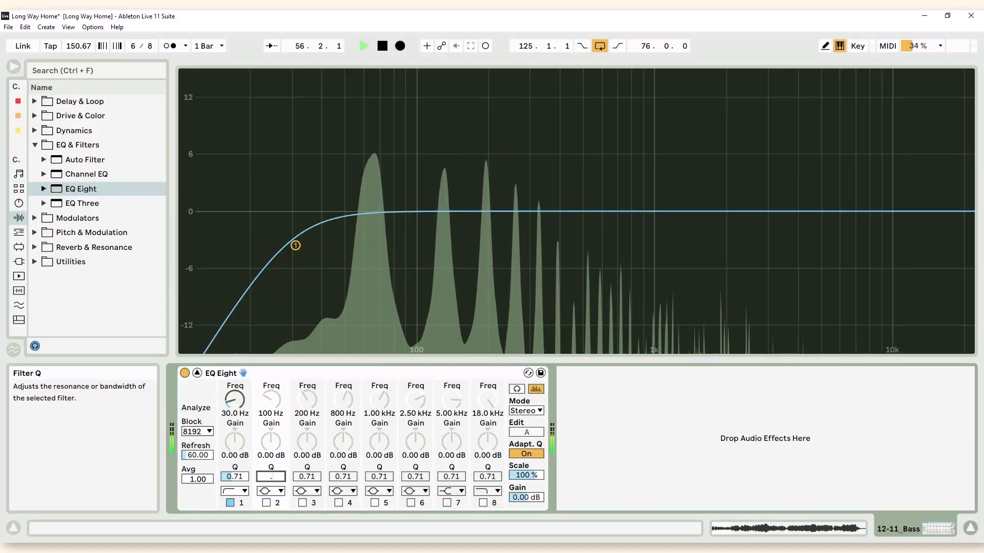
pyautogui.click(103, 519)
pyautogui.write('.5')
pyautogui.press('Return')
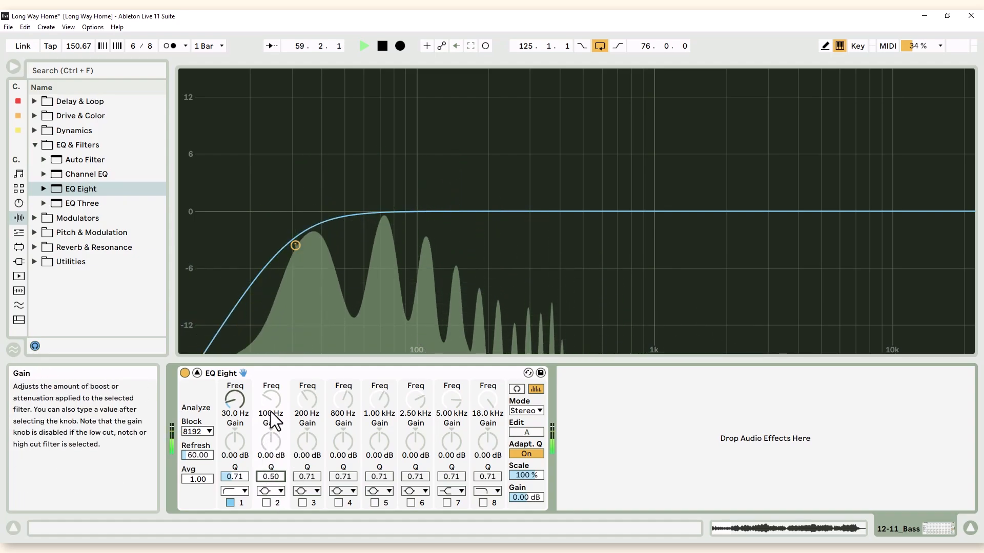
pyautogui.write('3')
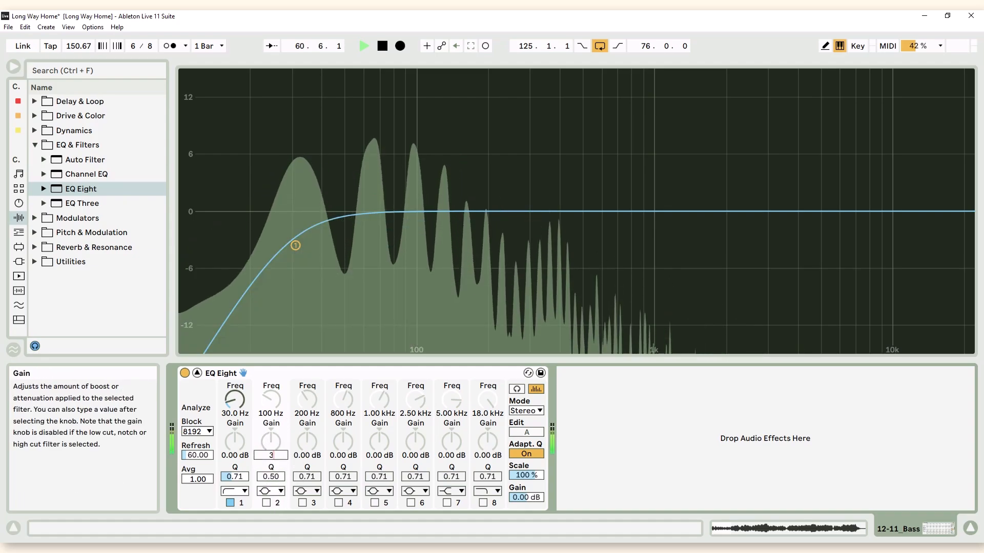
pyautogui.click(265, 502)
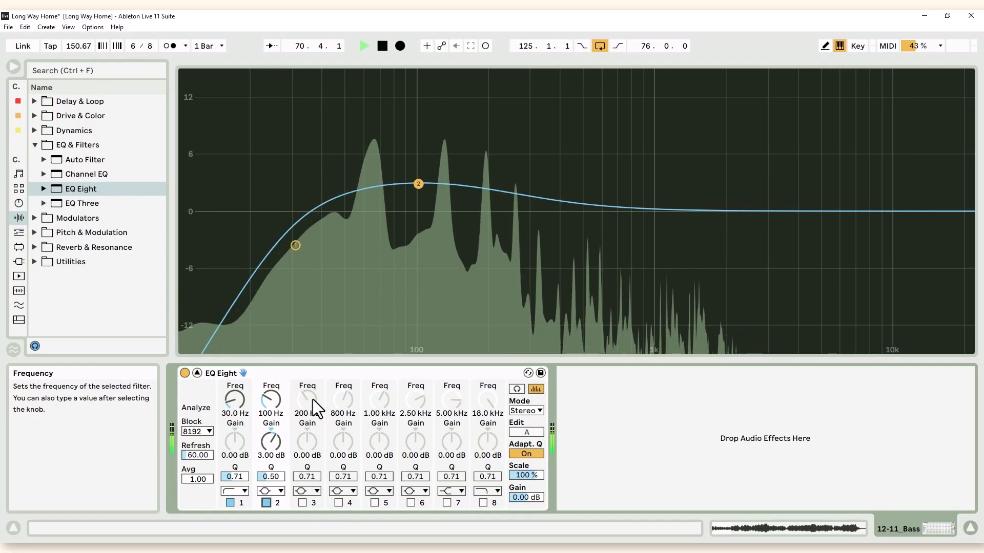
# Set EQ band 3 to a 450 Hz bell cut of -7 dB with Q 0.30 and enable it
pyautogui.click(307, 400)
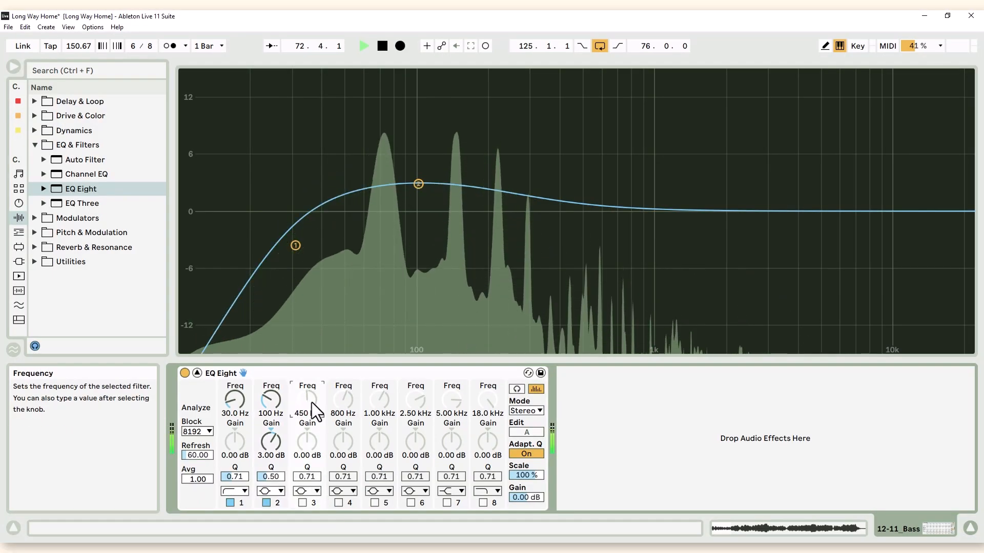
pyautogui.click(303, 445)
pyautogui.write('-7')
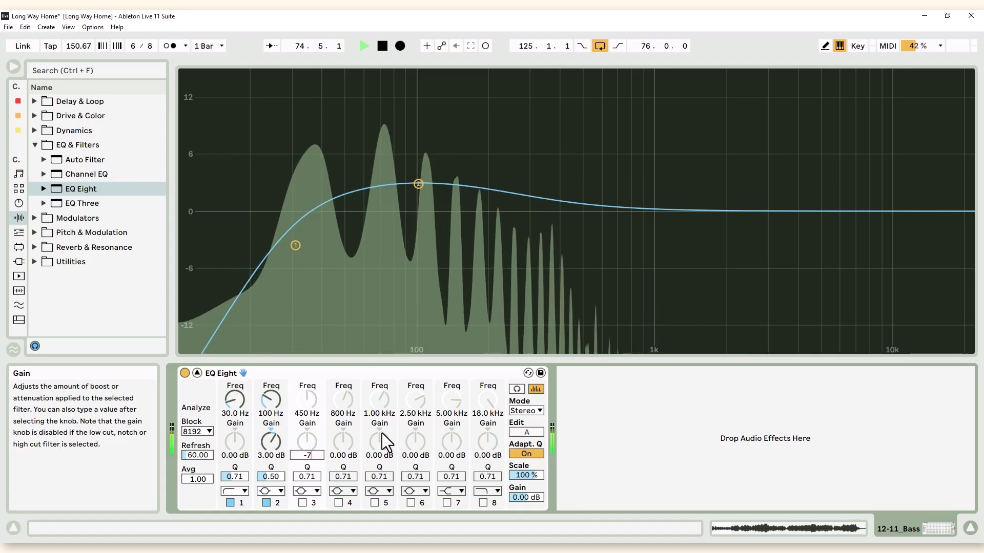
pyautogui.press('Return')
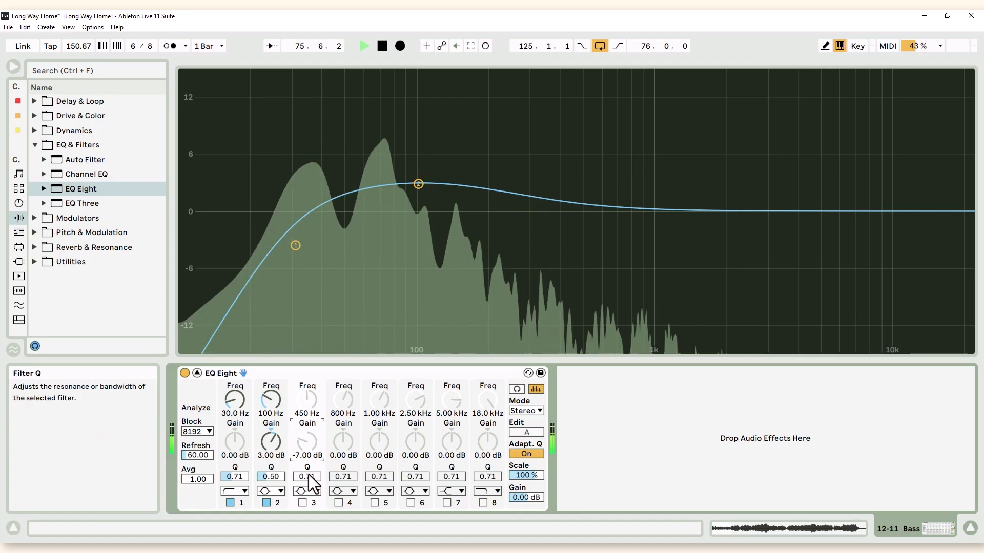
pyautogui.write('.3')
pyautogui.press('Return')
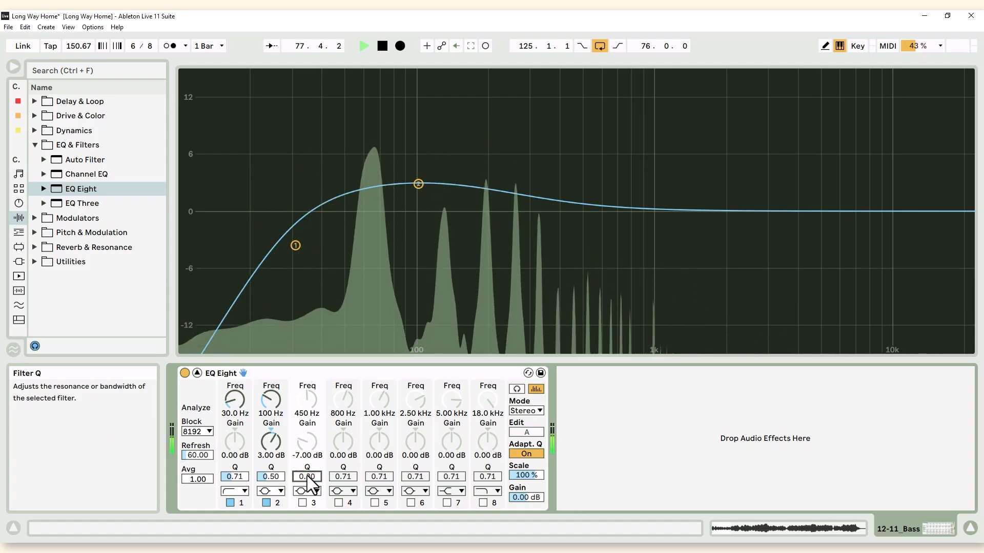
pyautogui.click(301, 502)
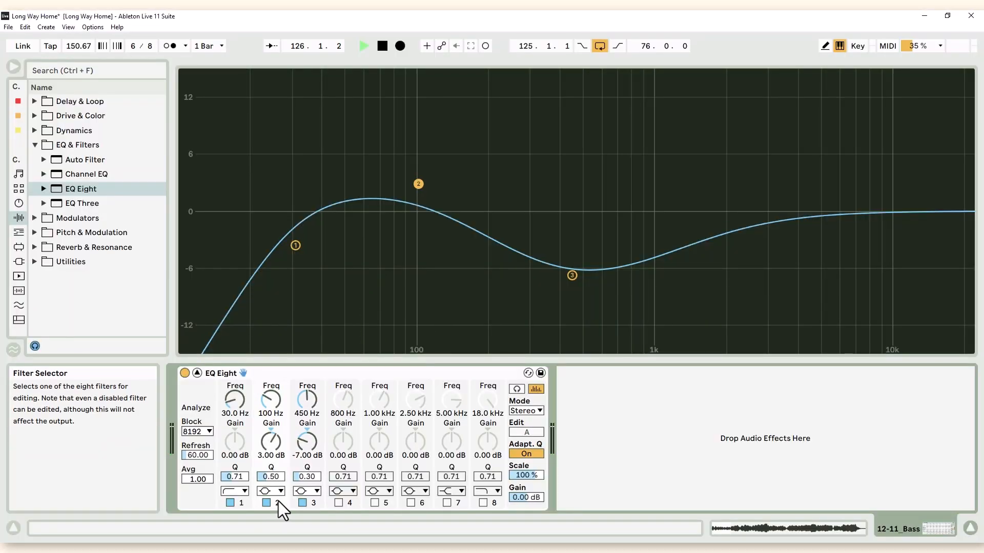
# Sweep the frequency of EQ band 2 around 100 Hz and set it to 115 Hz
pyautogui.click(269, 399)
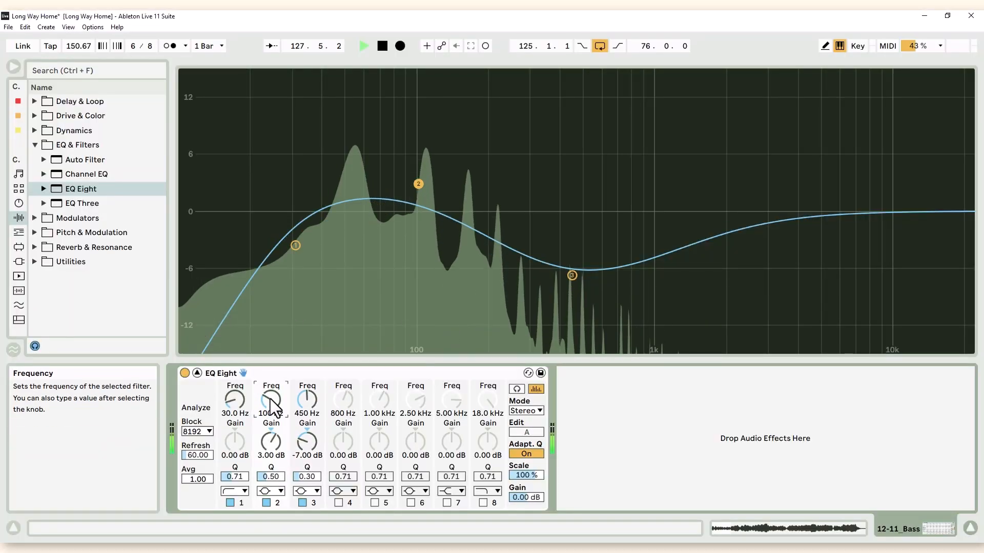
pyautogui.moveTo(269, 398); pyautogui.dragTo(270, 408)
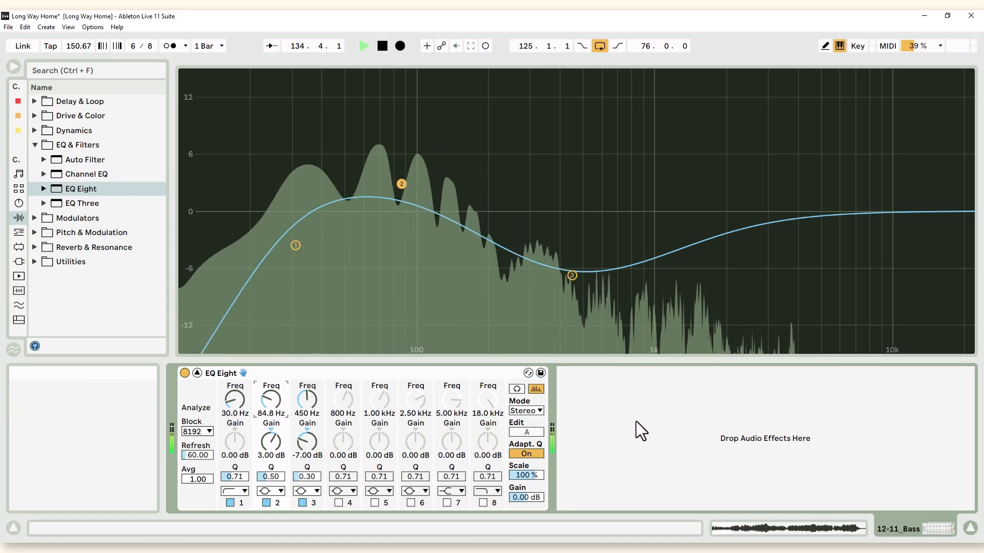
pyautogui.write('100')
pyautogui.press('Return')
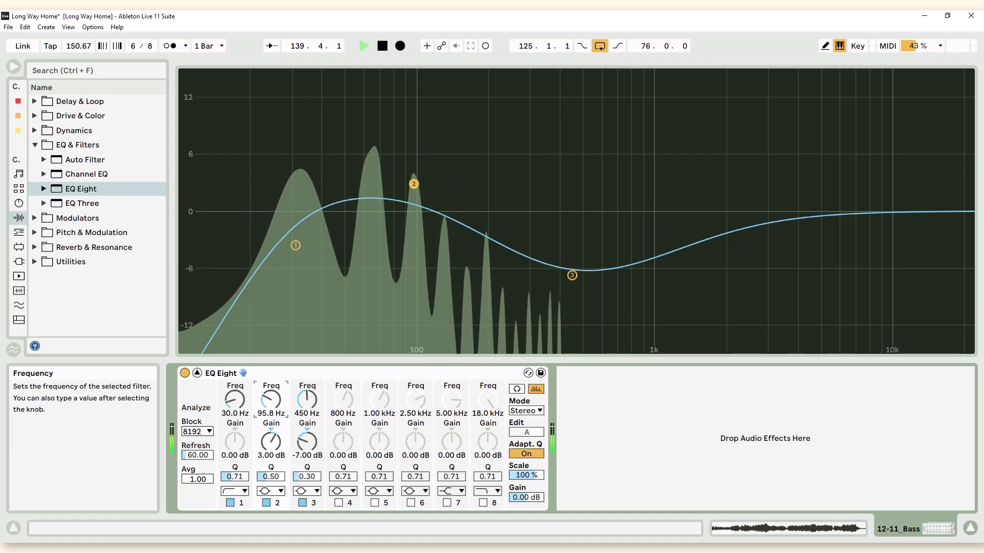
pyautogui.moveTo(271, 400); pyautogui.dragTo(270, 397)
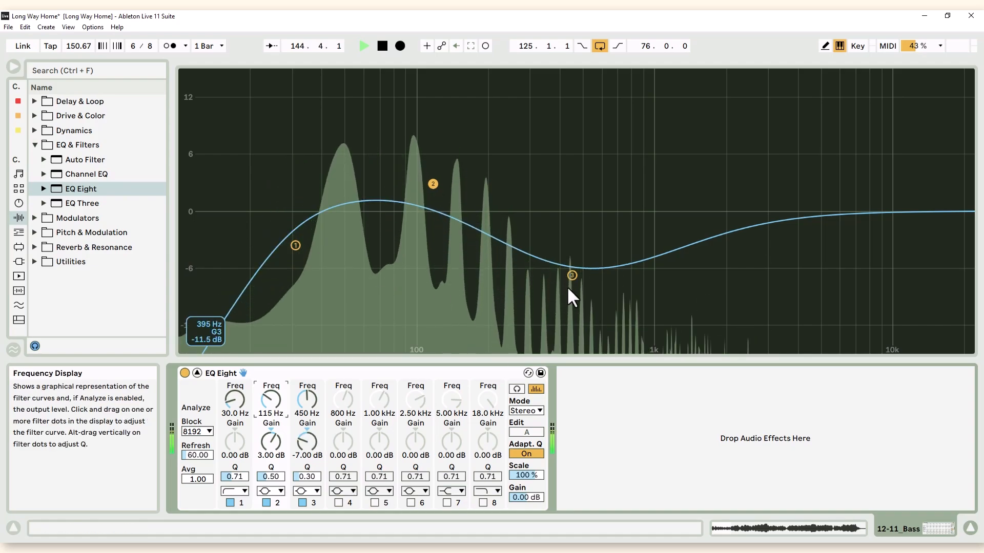
# Reduce the cut on EQ band 3 to -5.95 dB and set its frequency to 469 Hz
pyautogui.click(313, 437)
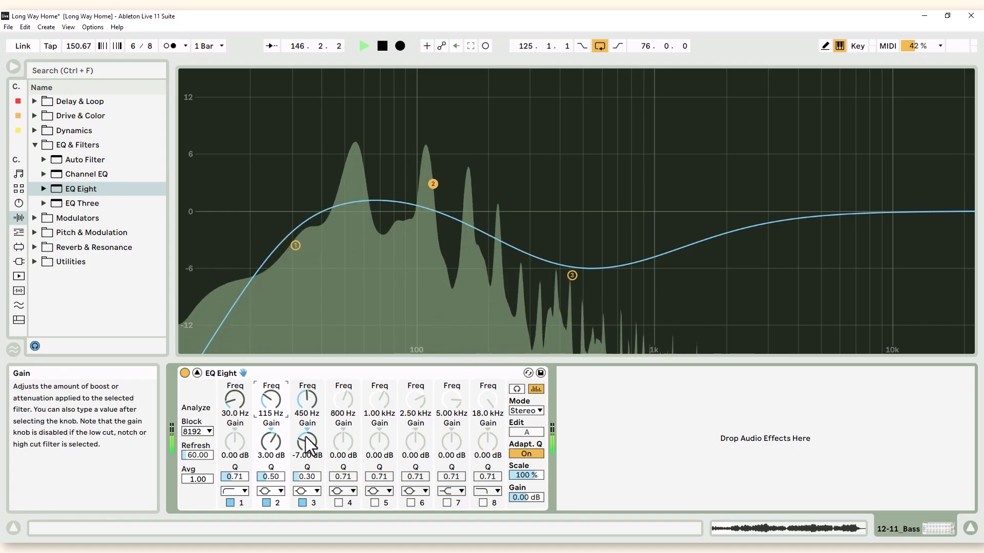
pyautogui.moveTo(314, 437); pyautogui.dragTo(314, 413)
pyautogui.click(312, 416)
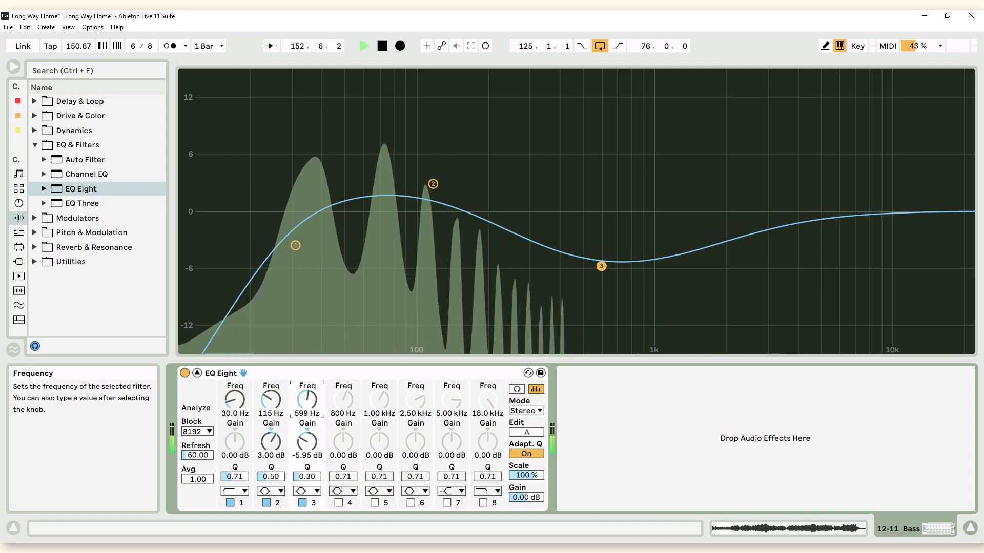
pyautogui.moveTo(313, 412); pyautogui.dragTo(314, 414)
pyautogui.hotkey('ctrl', 'z')
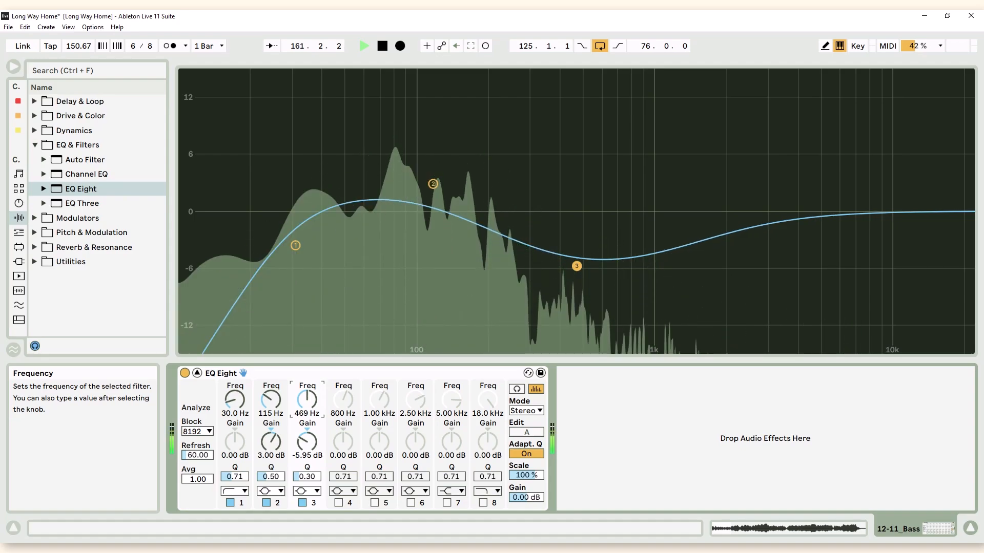
# Compare the bass during playback with EQ Eight bypassed and active
pyautogui.click(185, 374)
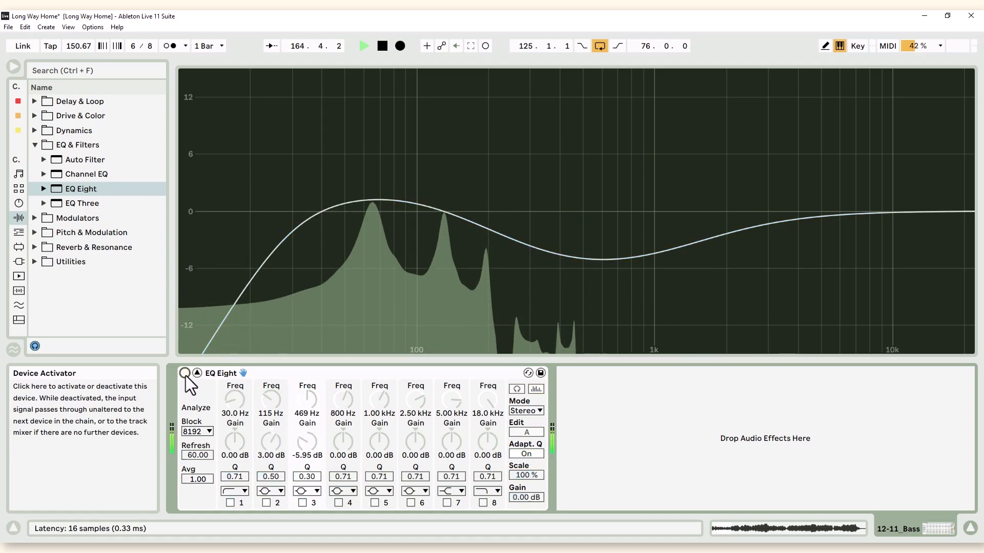
pyautogui.click(185, 374)
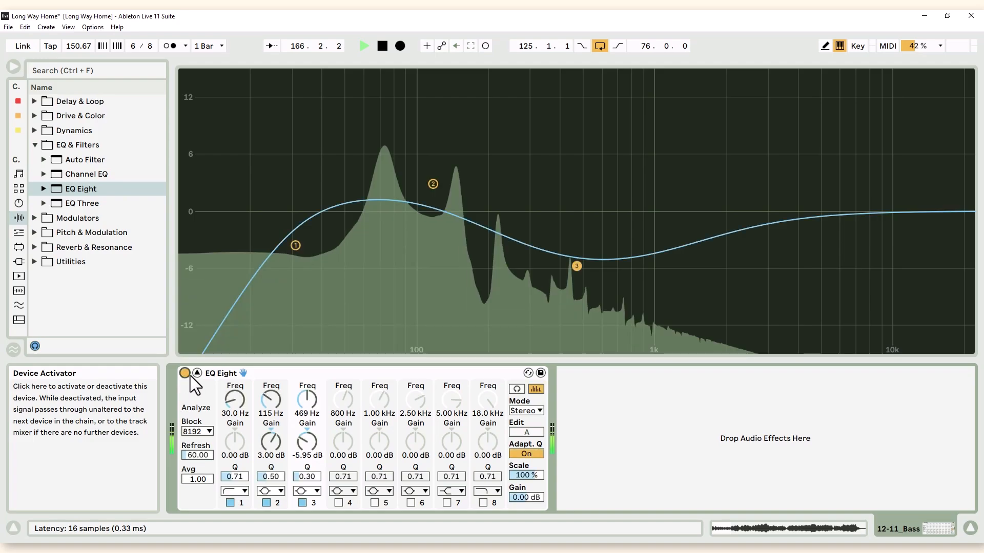
pyautogui.moveTo(517, 497); pyautogui.dragTo(518, 497)
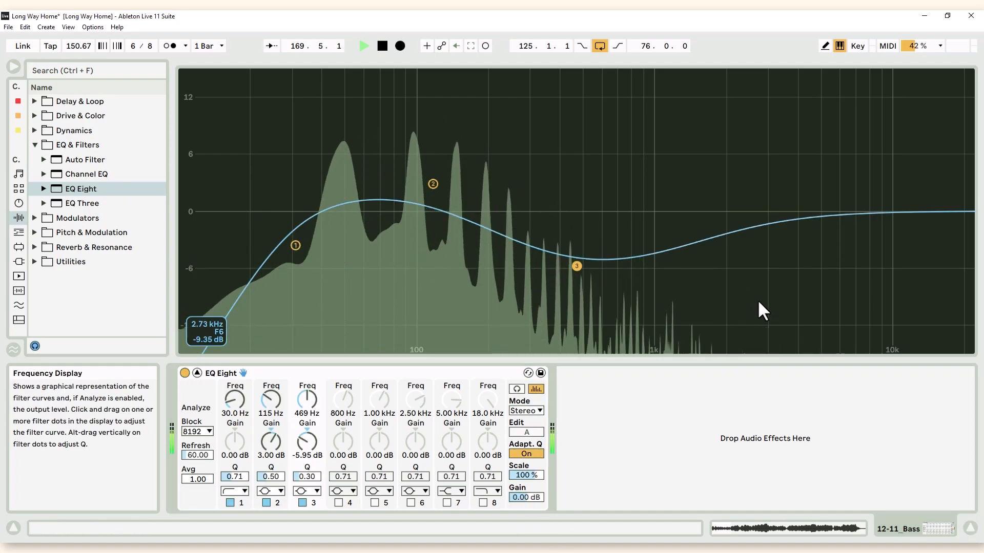
# Lower the bass track's volume to -6.0 dB and compare the sound with EQ Eight bypassed and active
pyautogui.press('Tab')
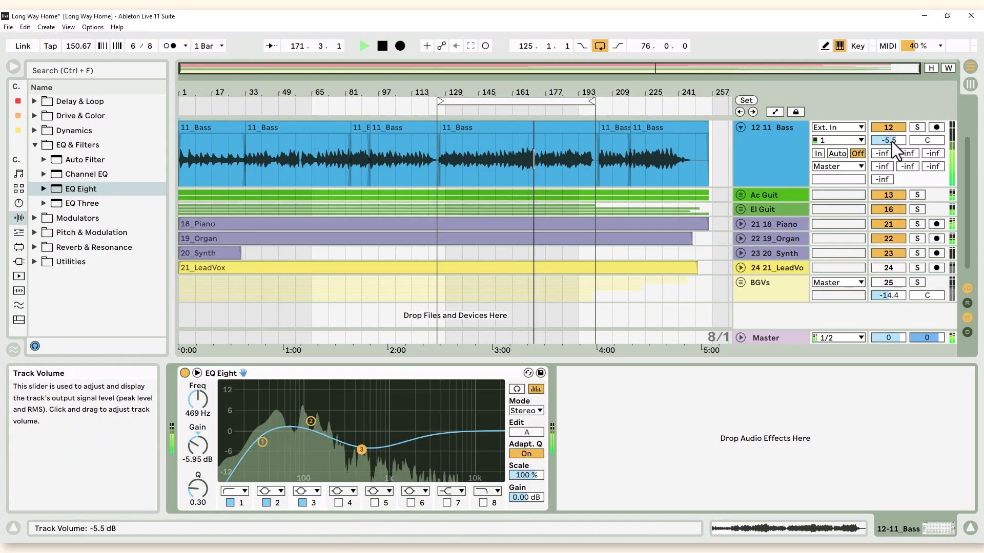
pyautogui.moveTo(892, 142); pyautogui.dragTo(892, 144)
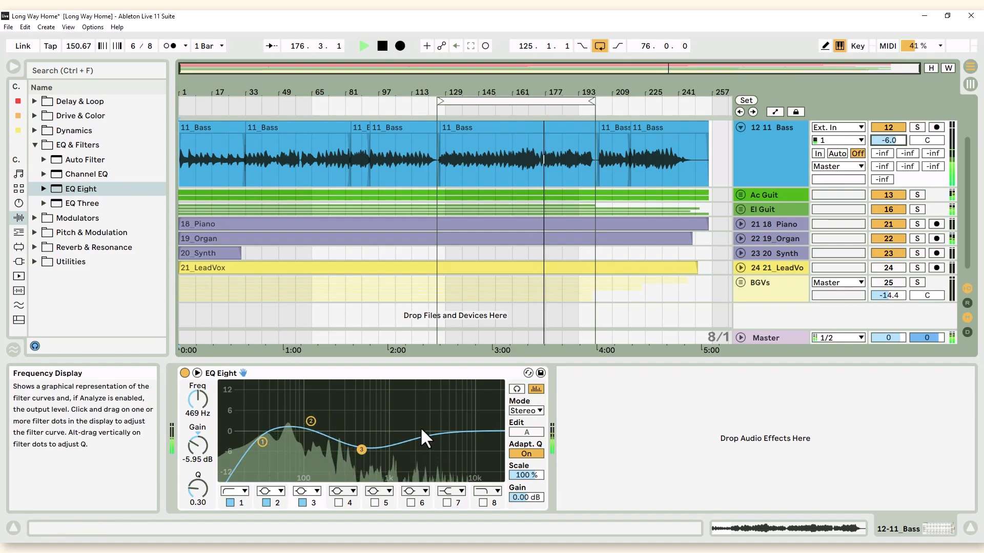
pyautogui.click(185, 372)
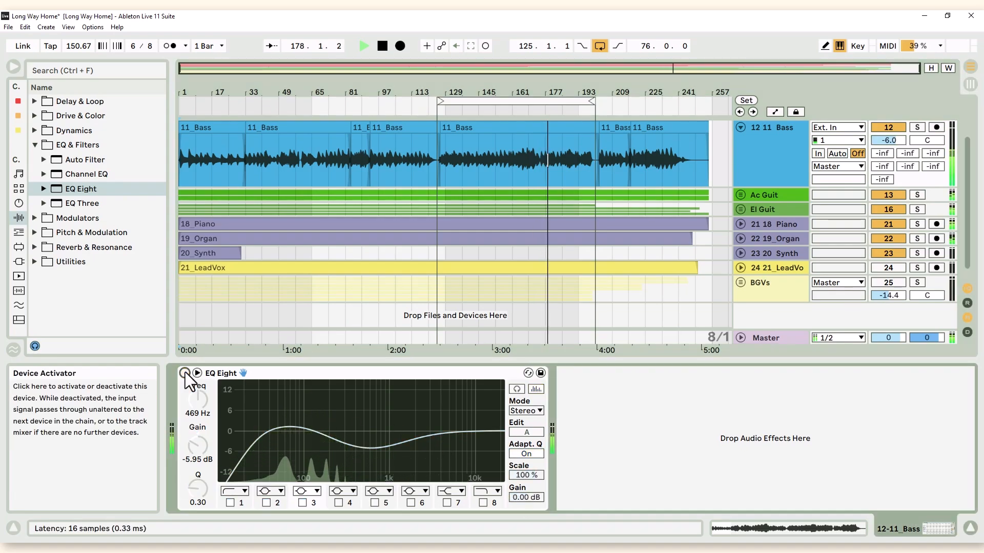
pyautogui.click(185, 372)
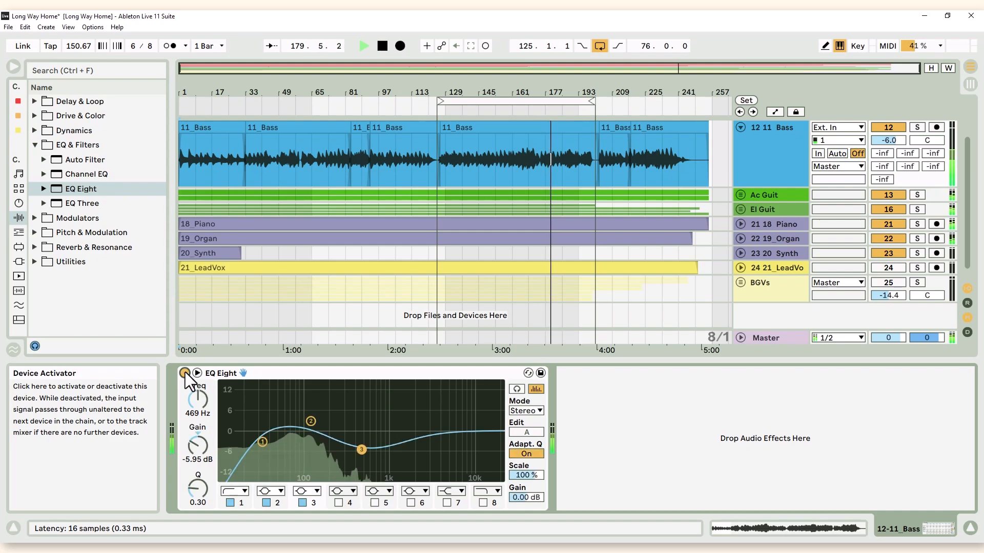
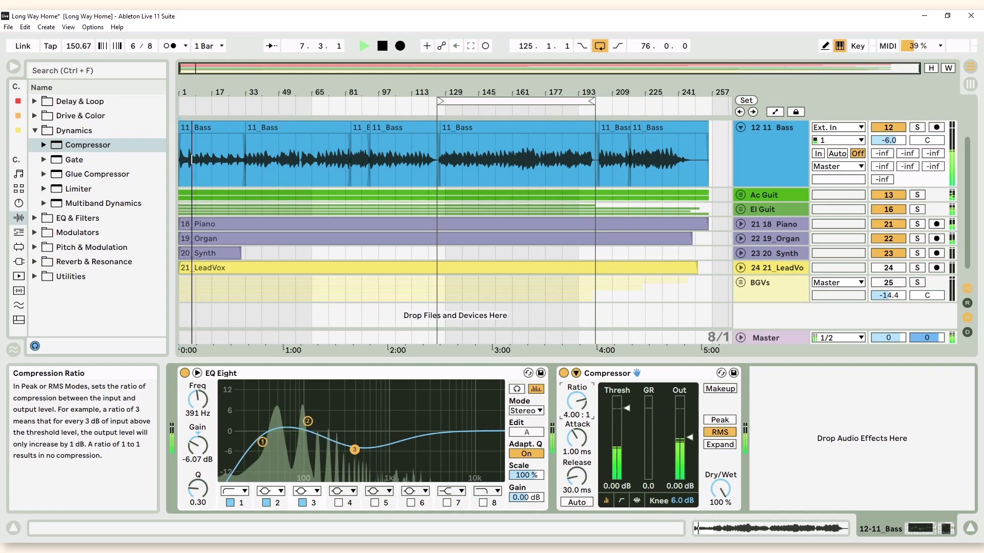
# Set the Compressor's ratio to 6:1 and its attack time to 30 ms
pyautogui.write('6')
pyautogui.press('Return')
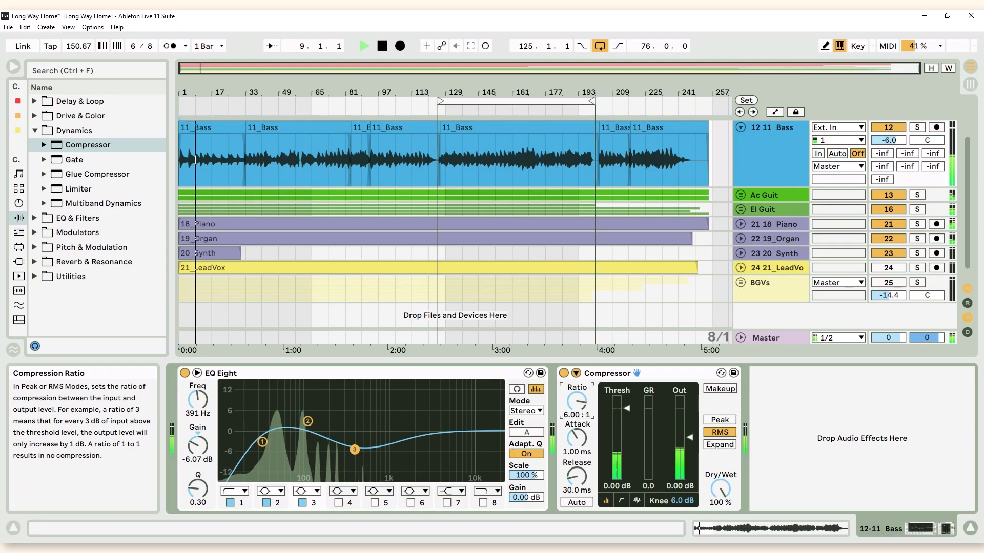
pyautogui.click(576, 373)
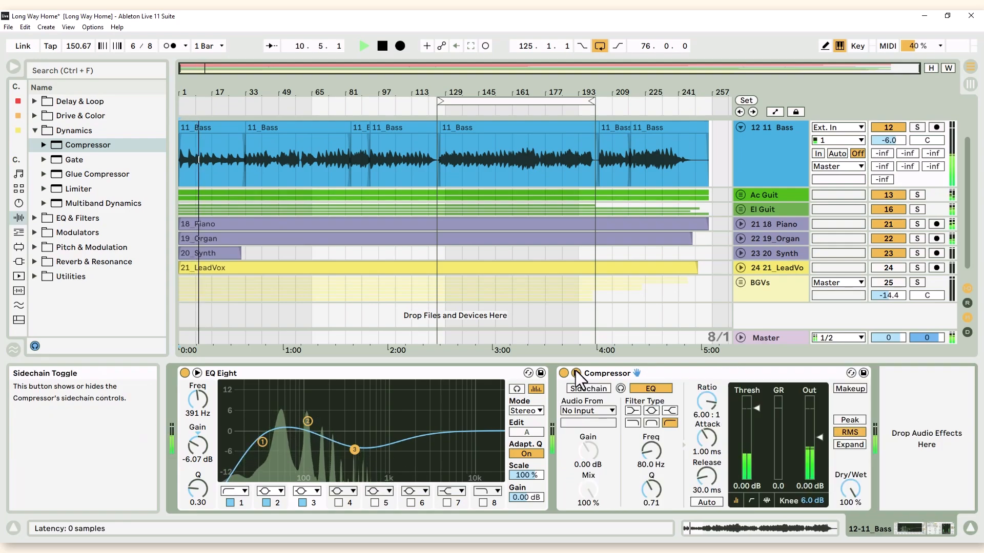
pyautogui.click(576, 373)
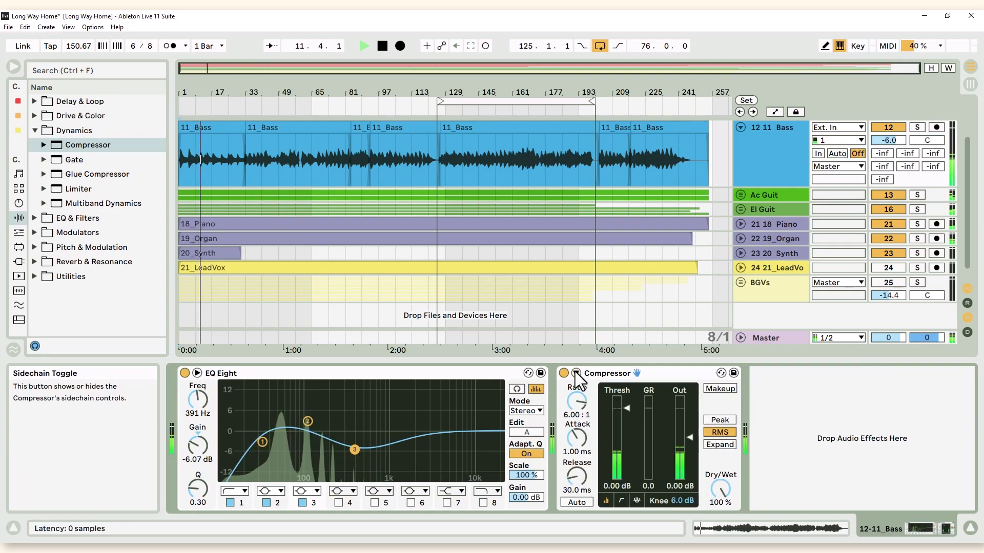
pyautogui.click(572, 442)
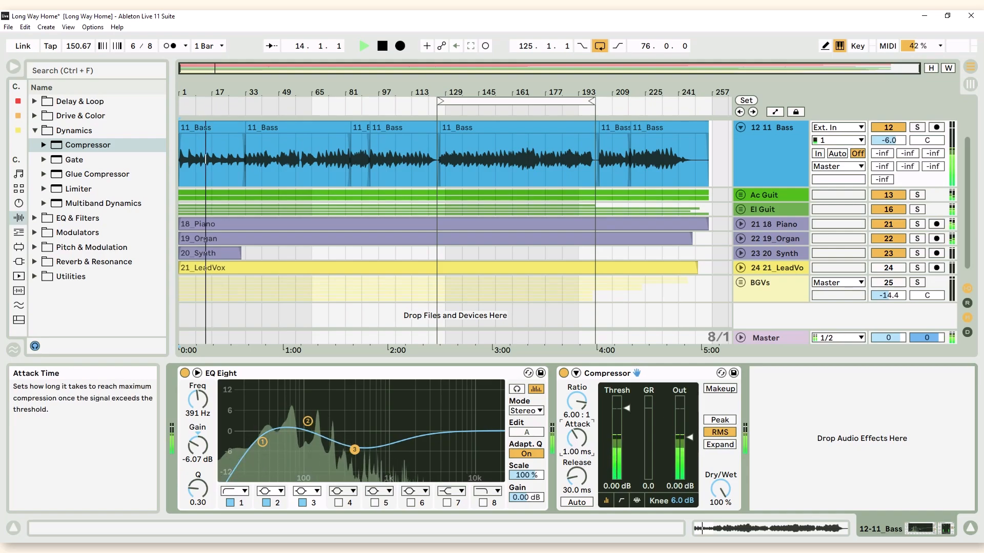
pyautogui.write('30')
pyautogui.press('Return')
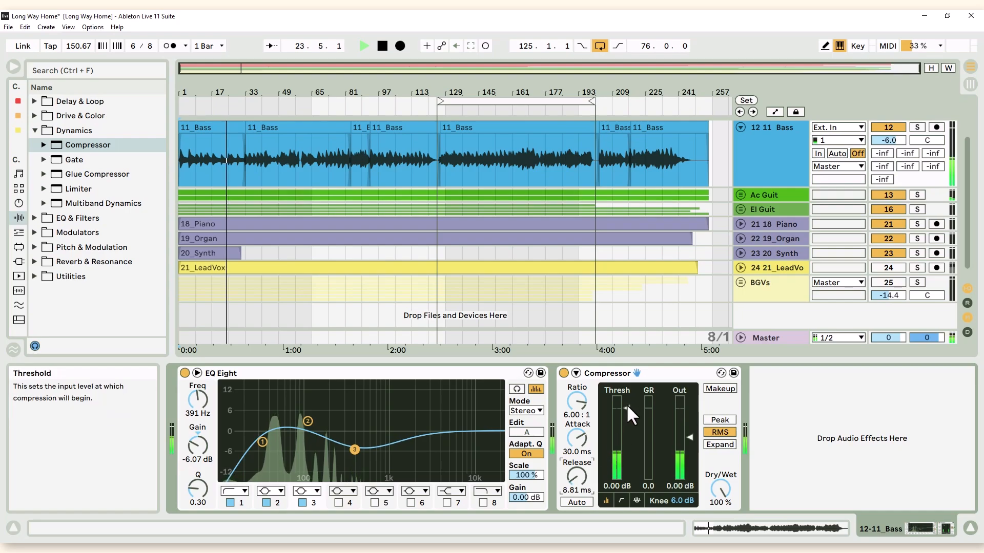
# Lower the Compressor's threshold to -29 dB and adjust its release time by ear to 19.8 ms
pyautogui.moveTo(626, 404); pyautogui.dragTo(626, 459)
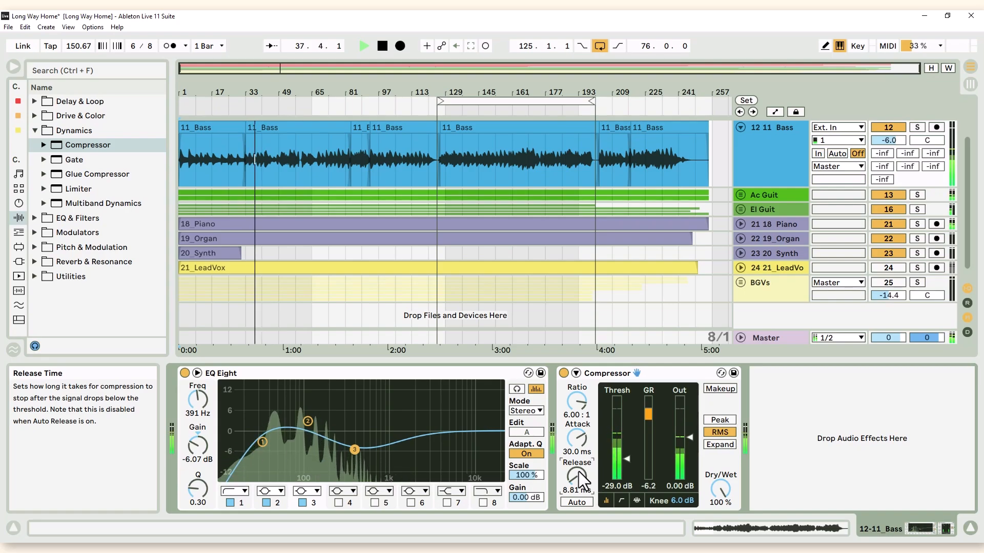
pyautogui.moveTo(579, 472); pyautogui.dragTo(579, 446)
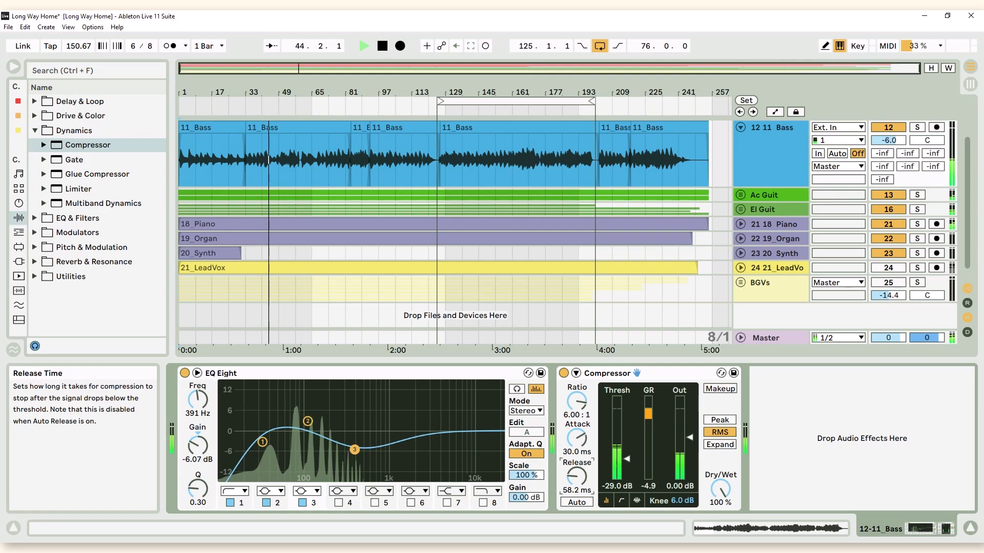
pyautogui.moveTo(576, 477); pyautogui.dragTo(577, 485)
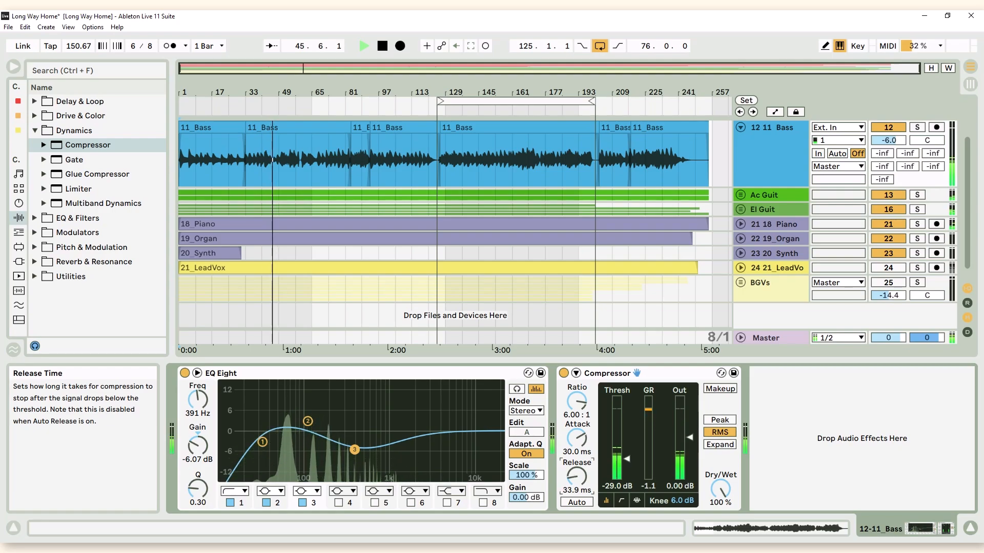
pyautogui.moveTo(576, 477); pyautogui.dragTo(577, 484)
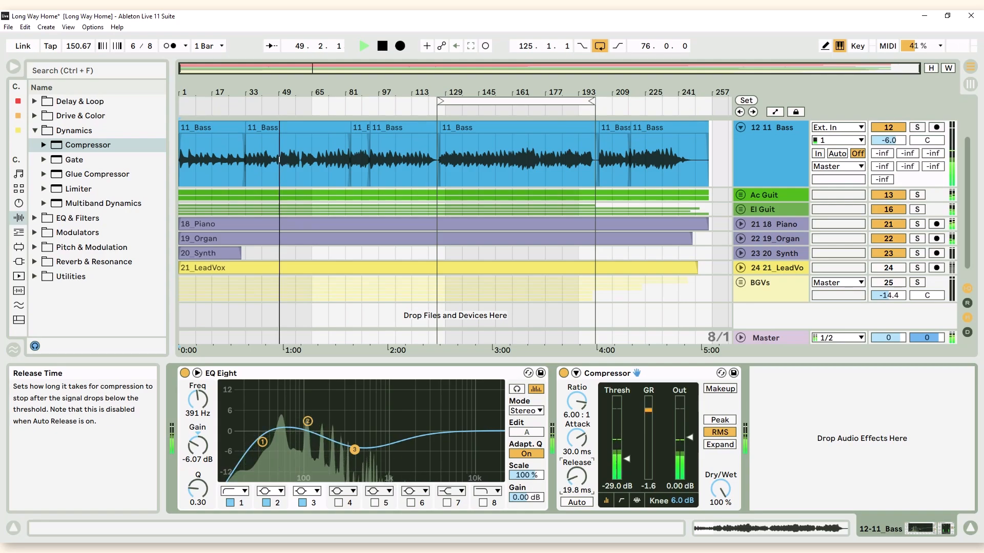
# Try a faster Compressor attack of about 10 ms, and return the attack to 30 ms
pyautogui.click(580, 444)
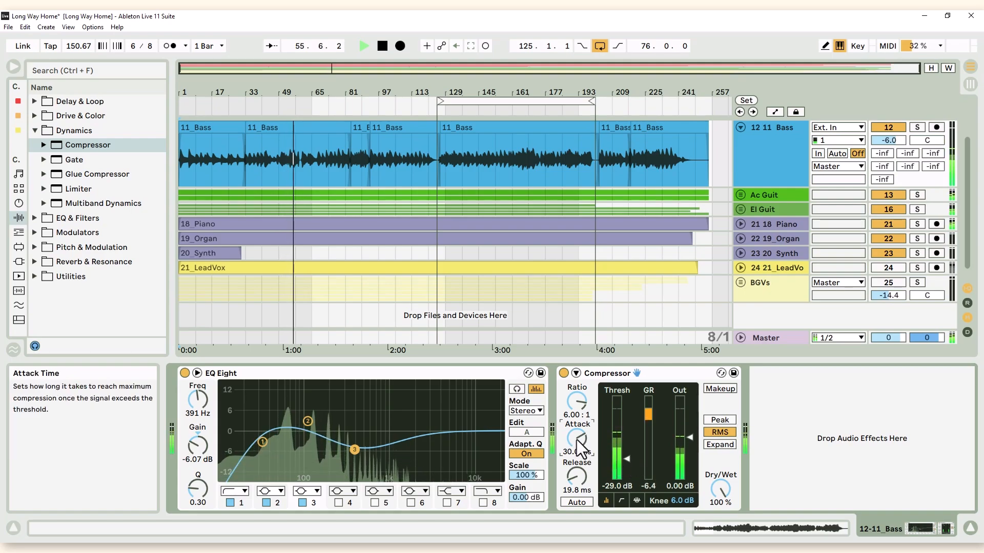
pyautogui.moveTo(577, 440); pyautogui.dragTo(577, 450)
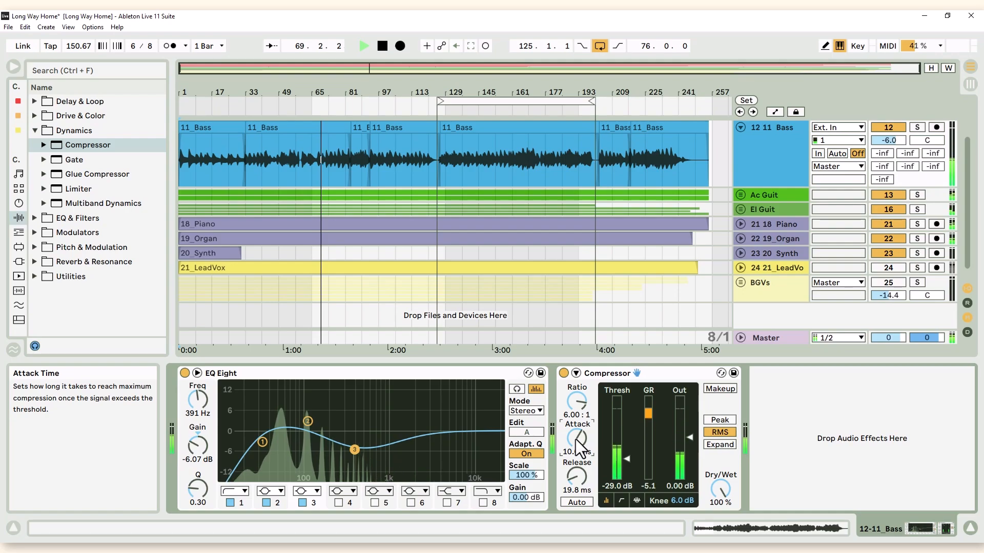
pyautogui.write('0.0')
pyautogui.press('Return')
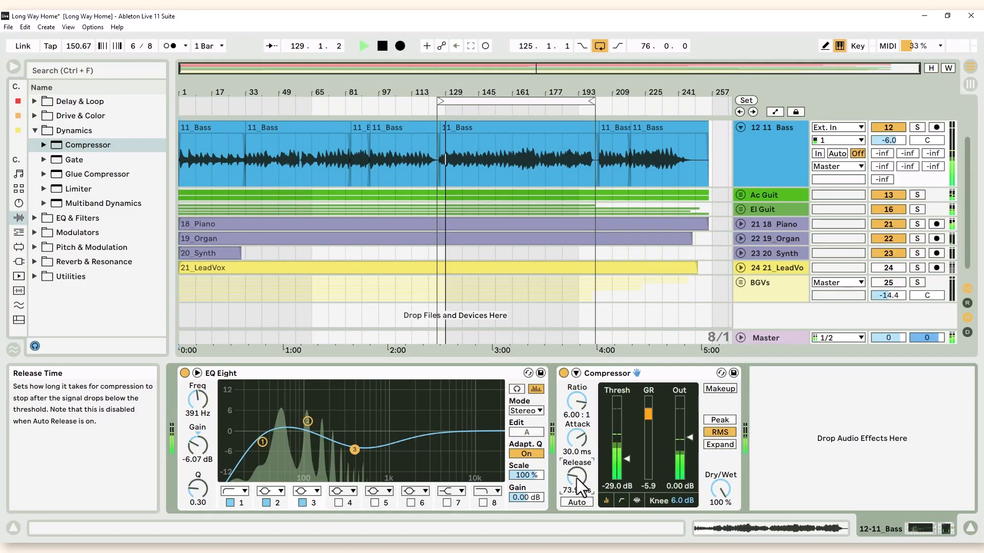
# Set the Compressor's release to 17.5 ms with Auto release enabled, and adjust its threshold by ear to -24.7 dB
pyautogui.moveTo(577, 477); pyautogui.dragTo(576, 481)
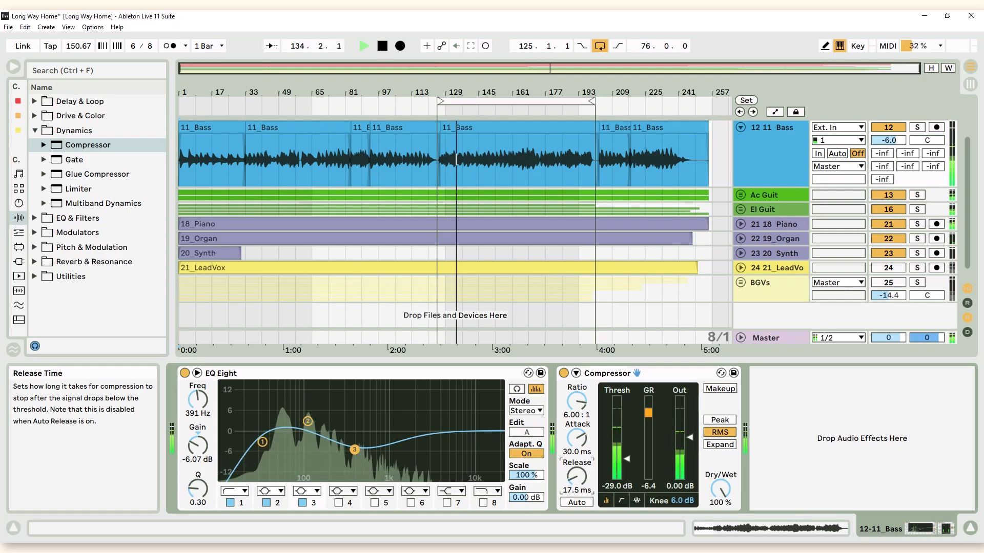
pyautogui.click(574, 502)
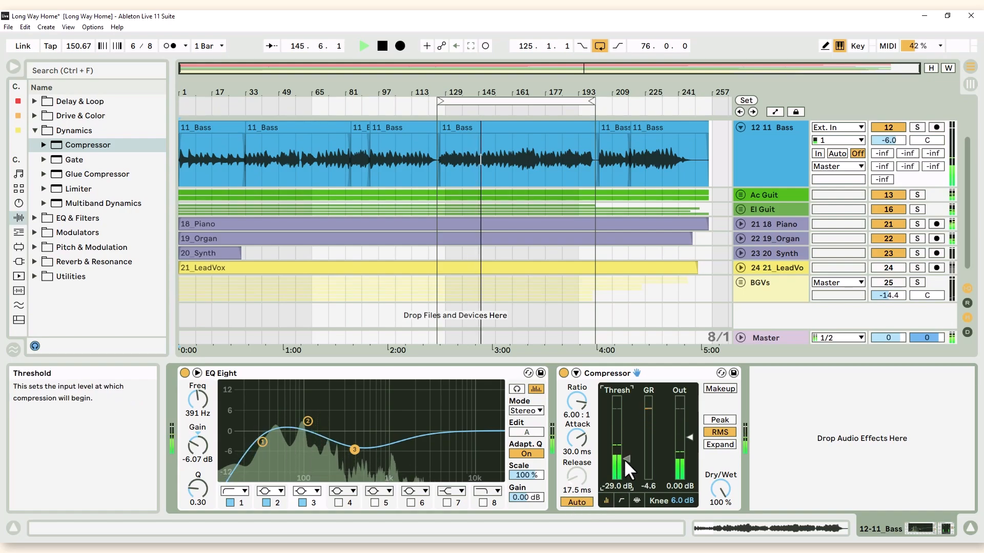
pyautogui.moveTo(624, 459); pyautogui.dragTo(627, 454)
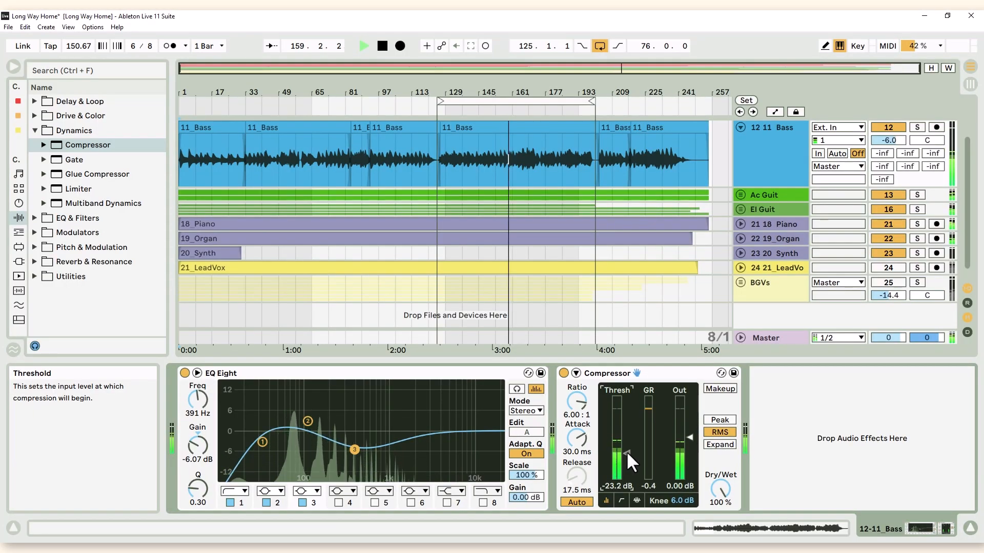
pyautogui.moveTo(626, 451); pyautogui.dragTo(626, 462)
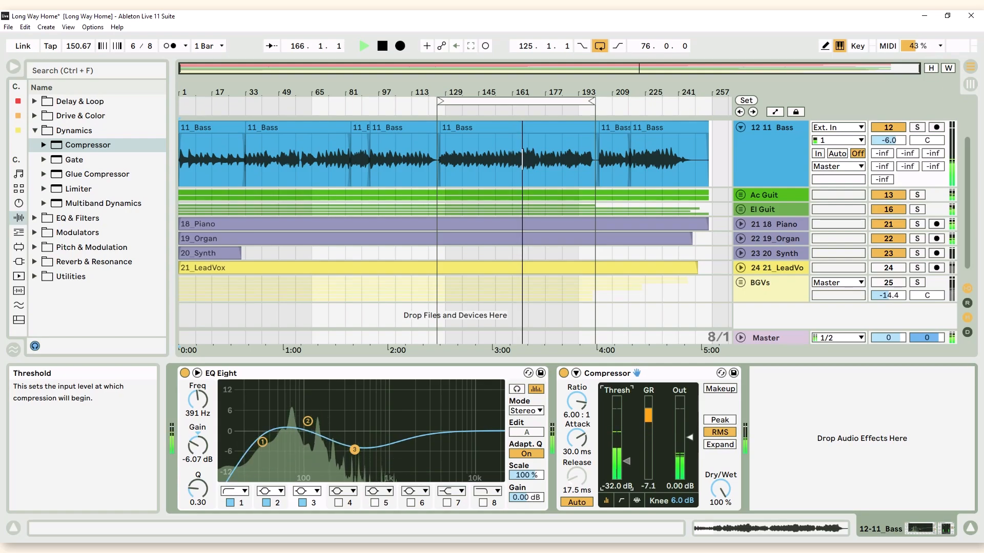
pyautogui.moveTo(626, 461); pyautogui.dragTo(627, 450)
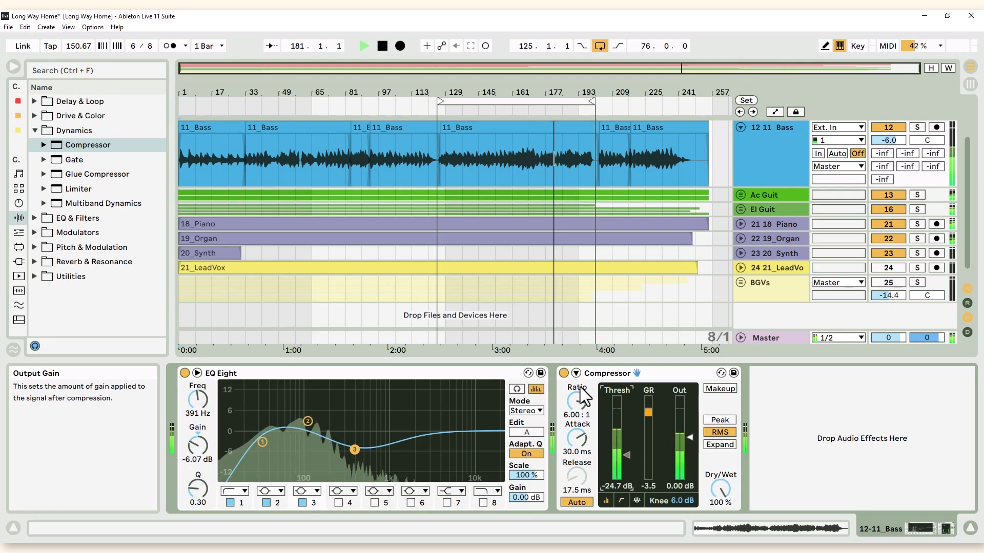
# Compare the bass with the Compressor bypassed and active, and raise its output gain to 2.97 dB
pyautogui.click(564, 373)
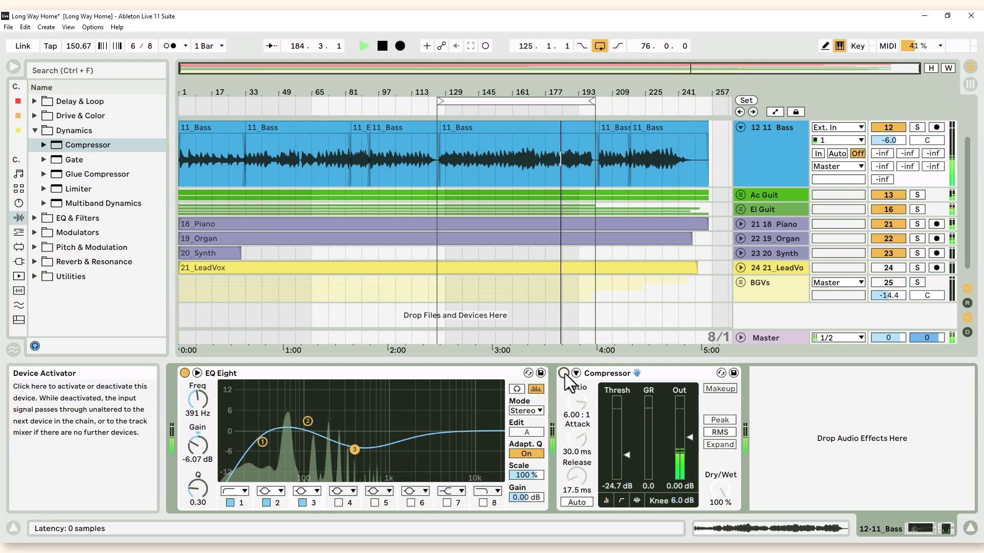
pyautogui.click(564, 373)
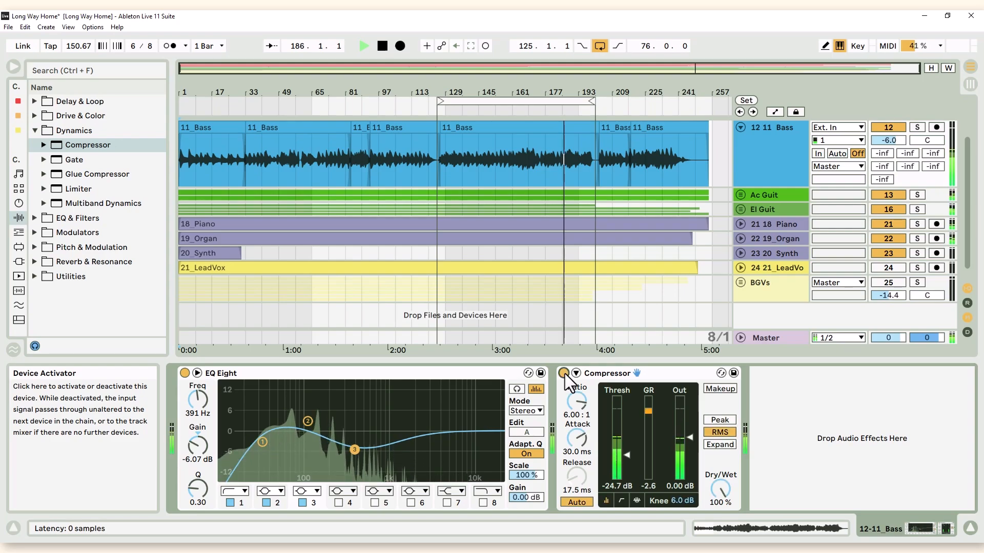
pyautogui.moveTo(688, 437); pyautogui.dragTo(689, 430)
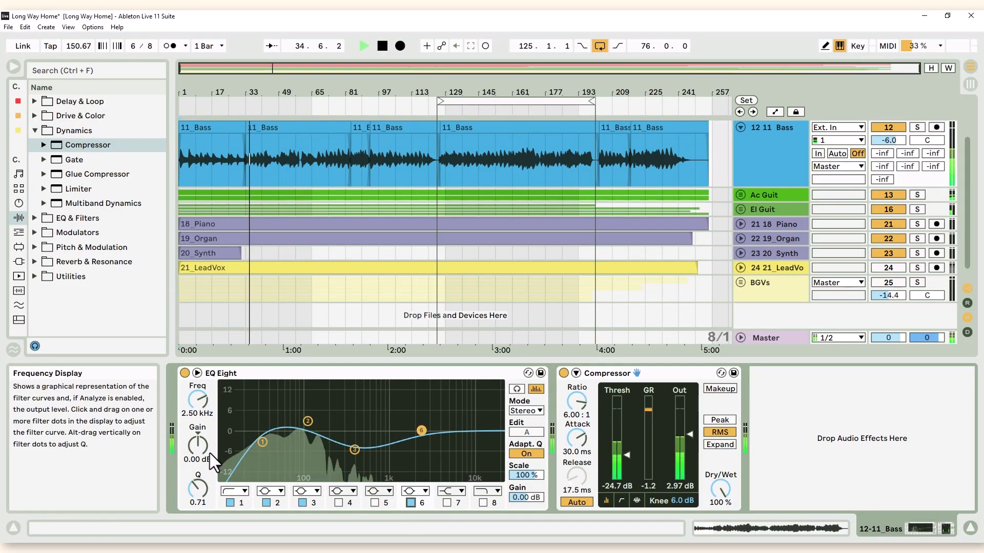
# Set EQ Eight band 6 to 4 kHz and boost its gain to 7.14 dB
pyautogui.moveTo(195, 405); pyautogui.dragTo(198, 404)
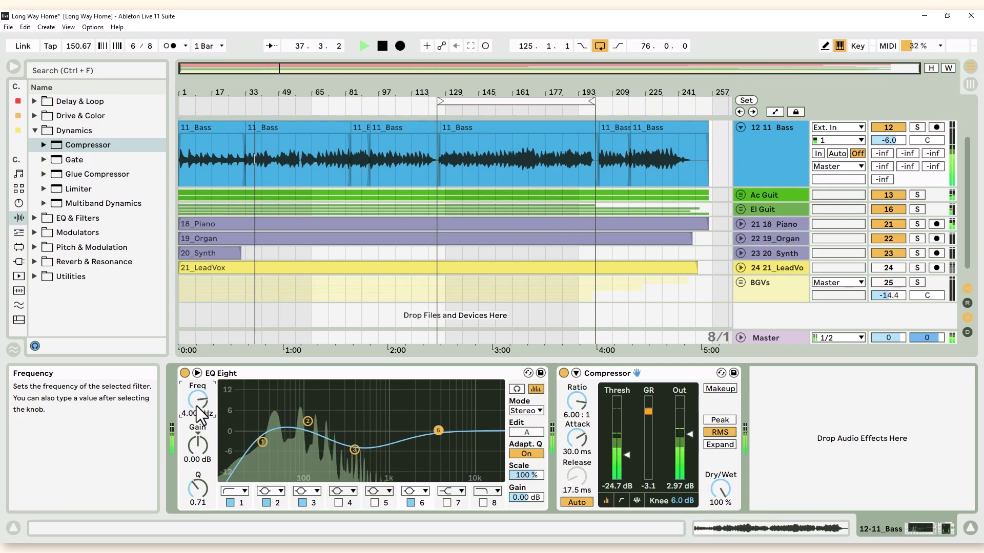
pyautogui.click(198, 447)
pyautogui.moveTo(199, 447); pyautogui.dragTo(199, 434)
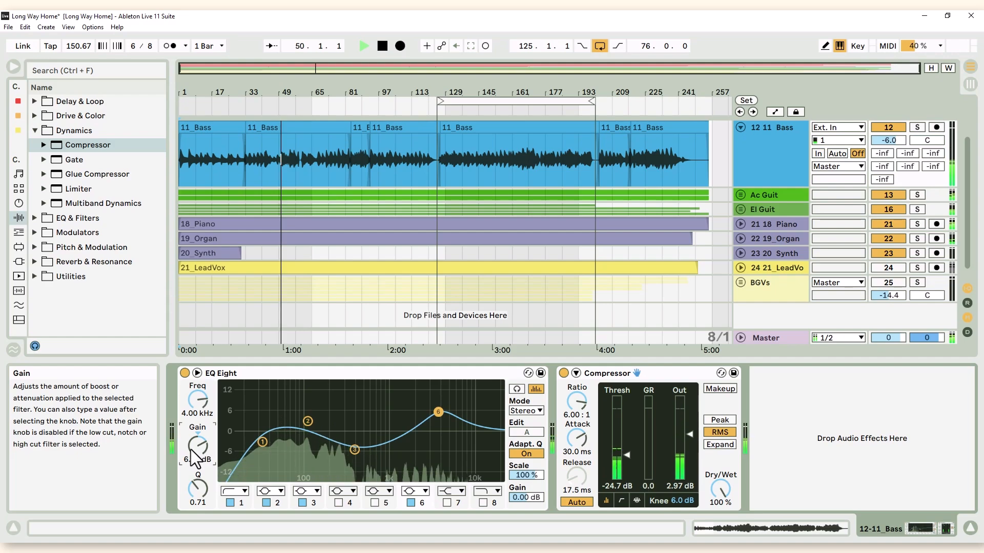
pyautogui.moveTo(190, 450); pyautogui.dragTo(190, 445)
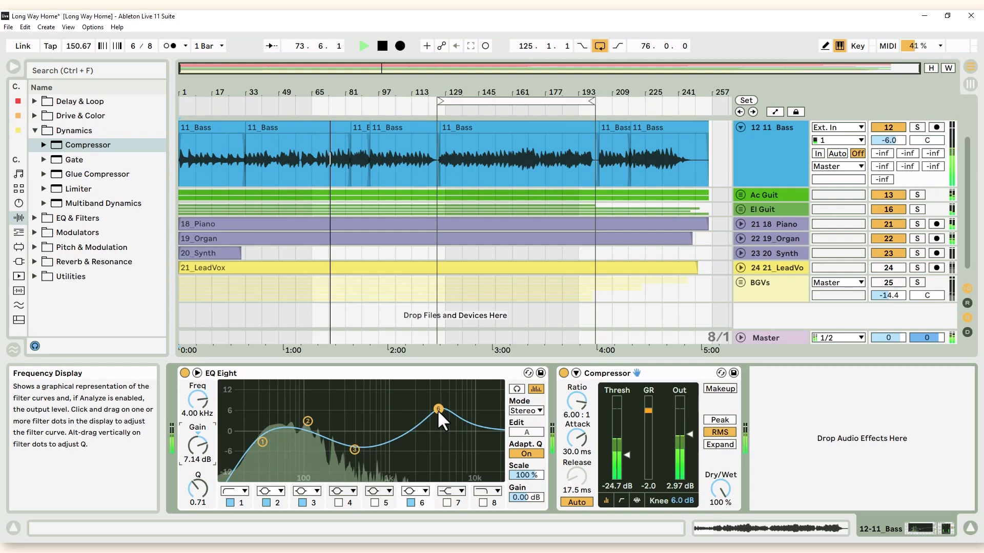
# Sweep EQ Eight band 6 down to 1.32 kHz and back up to 3.67 kHz with a gain of 8.06 dB
pyautogui.moveTo(438, 410); pyautogui.dragTo(398, 403)
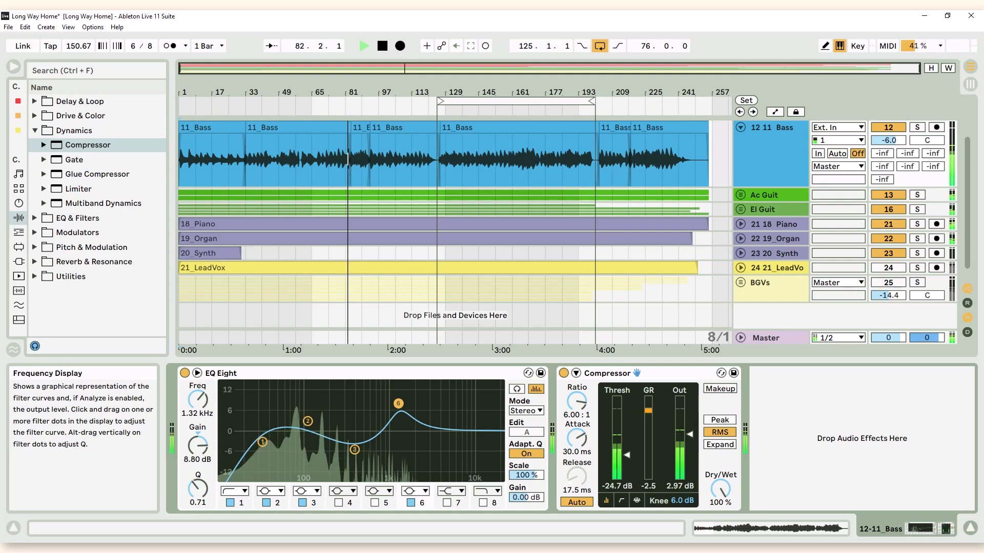
pyautogui.moveTo(399, 403); pyautogui.dragTo(412, 405)
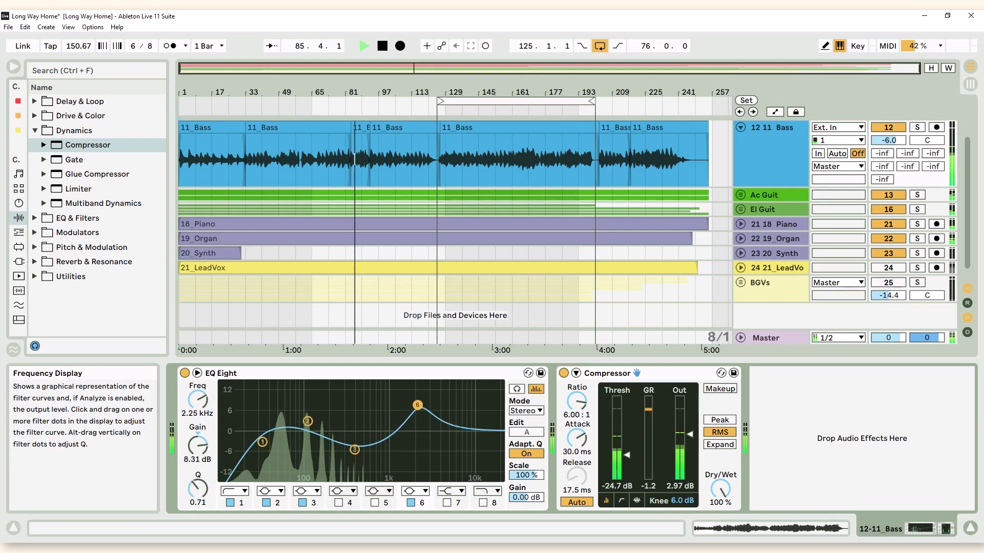
pyautogui.moveTo(418, 405); pyautogui.dragTo(429, 405)
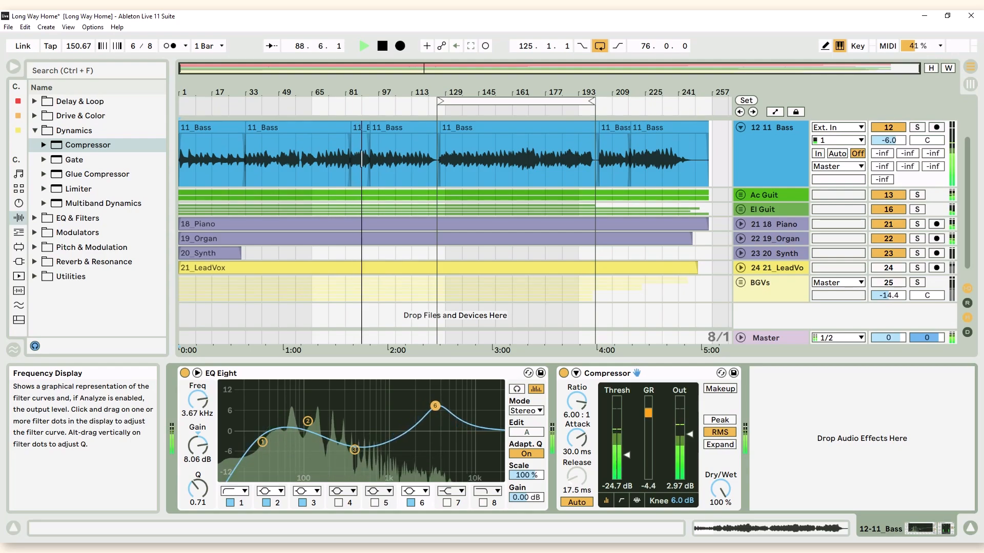